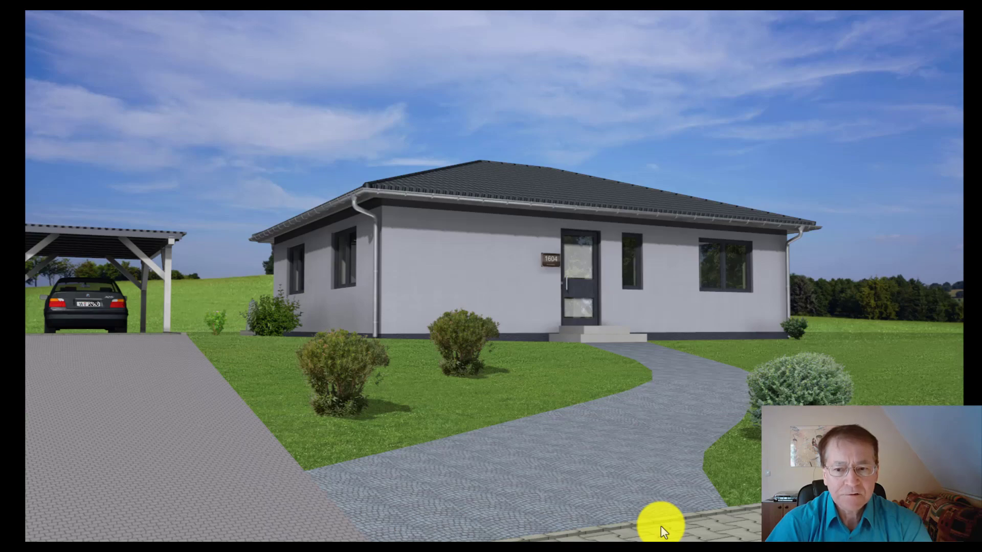
# - Close the full-screen 3D render of the finished path to get back to the 2D plan
pyautogui.click(971, 29)
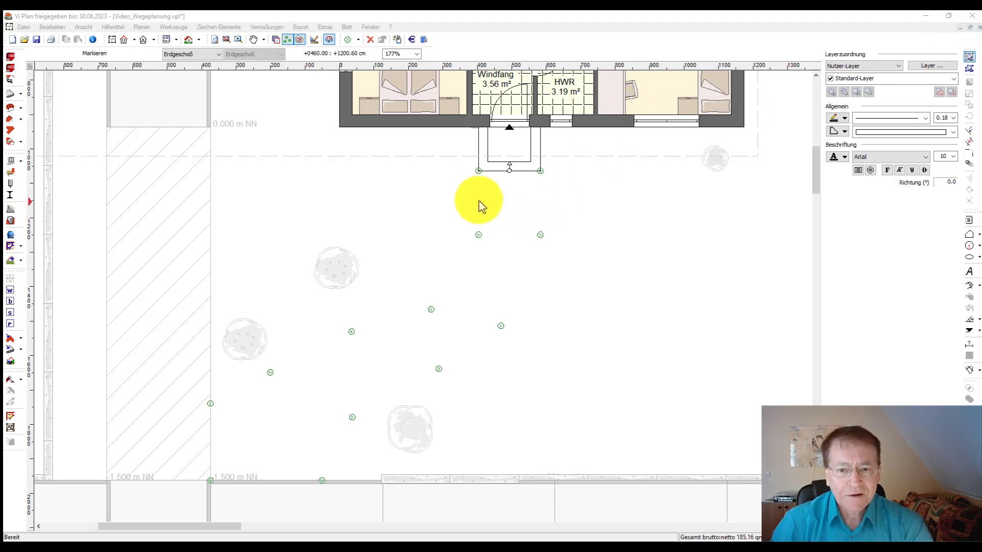
# - Add two guide points, then draw a polyline outline around the front of the entrance step
pyautogui.click(540, 234)
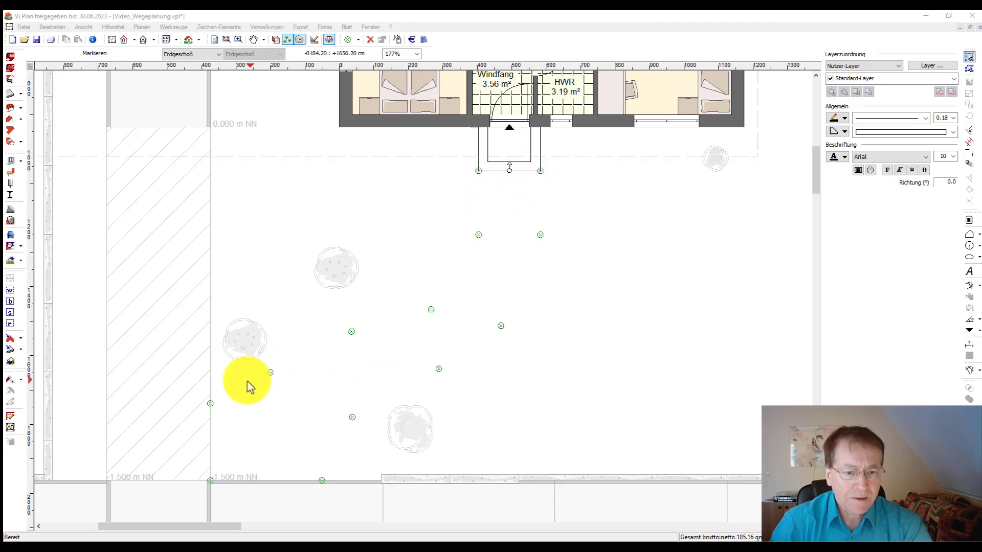
pyautogui.click(321, 480)
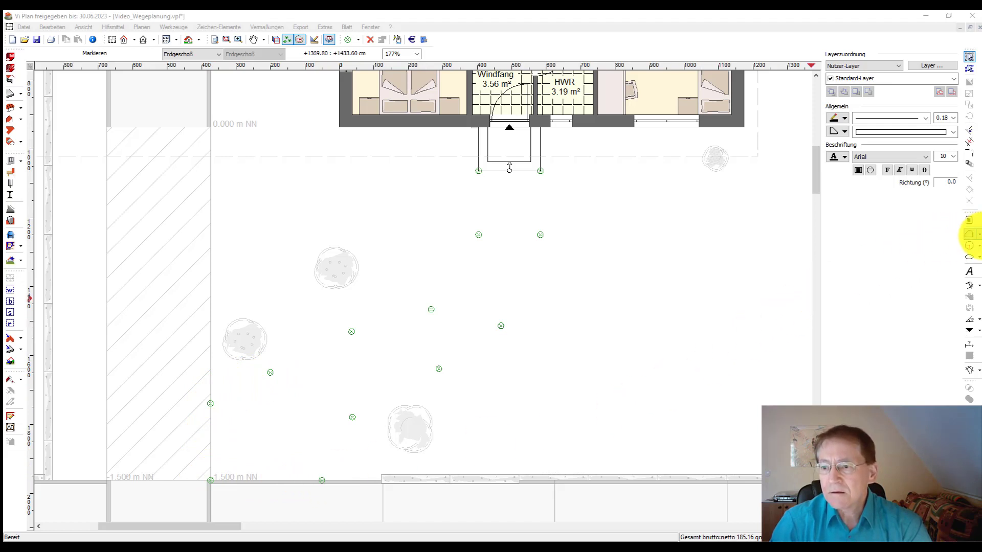
pyautogui.click(972, 234)
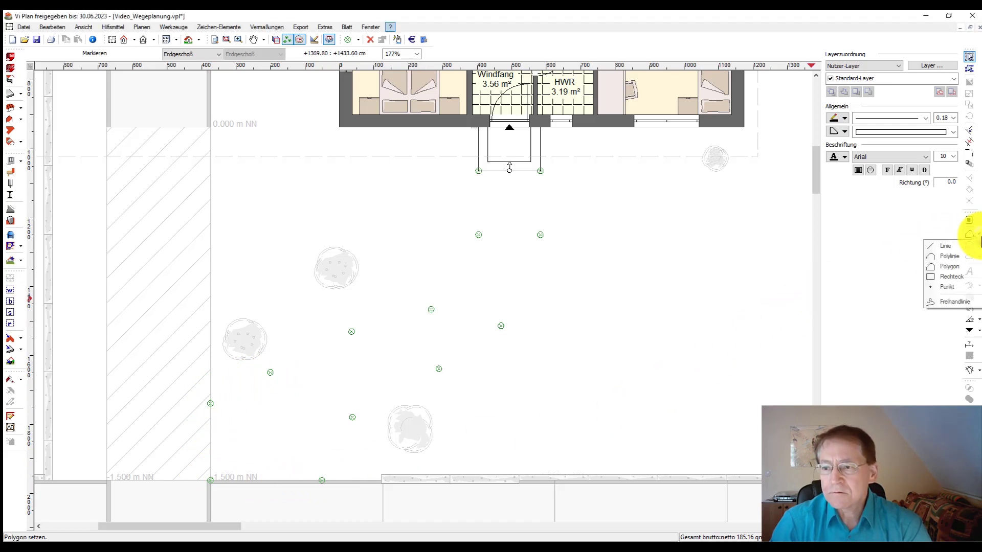
pyautogui.click(943, 261)
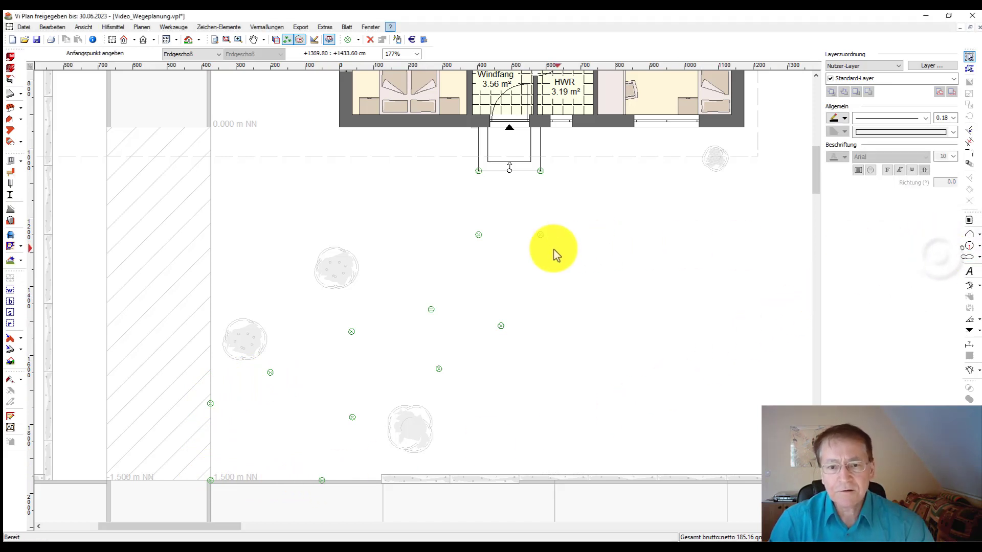
pyautogui.click(478, 235)
pyautogui.click(478, 171)
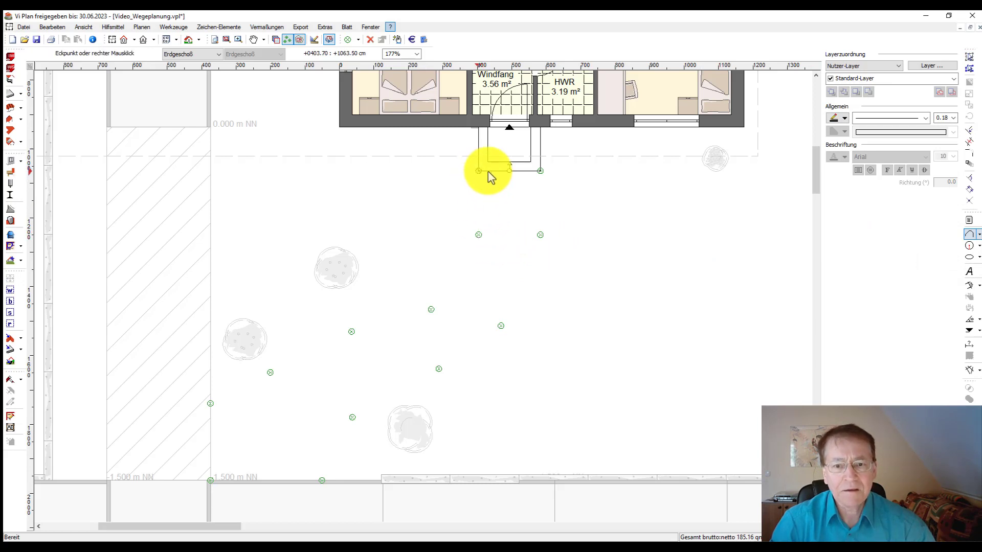
pyautogui.click(540, 170)
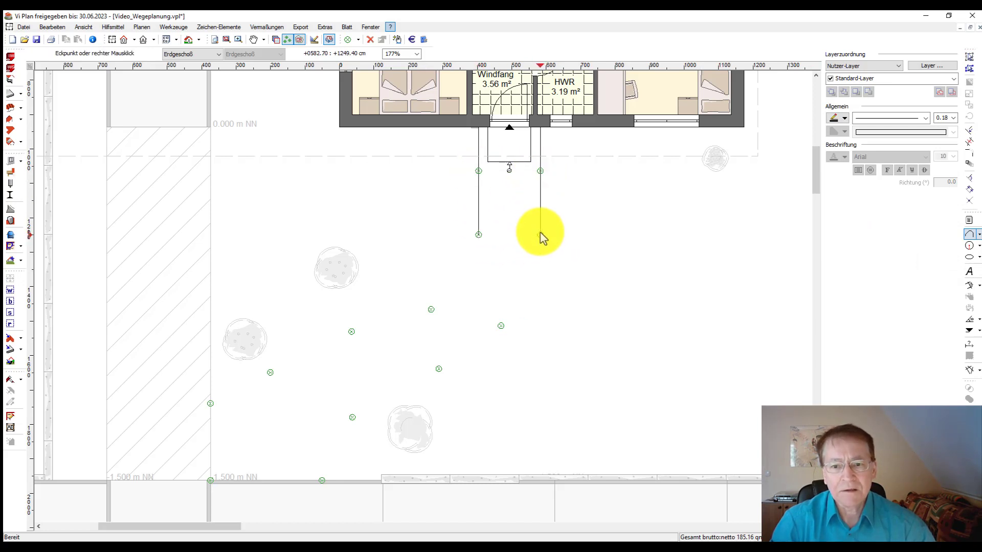
pyautogui.click(540, 235)
pyautogui.rightClick(592, 224)
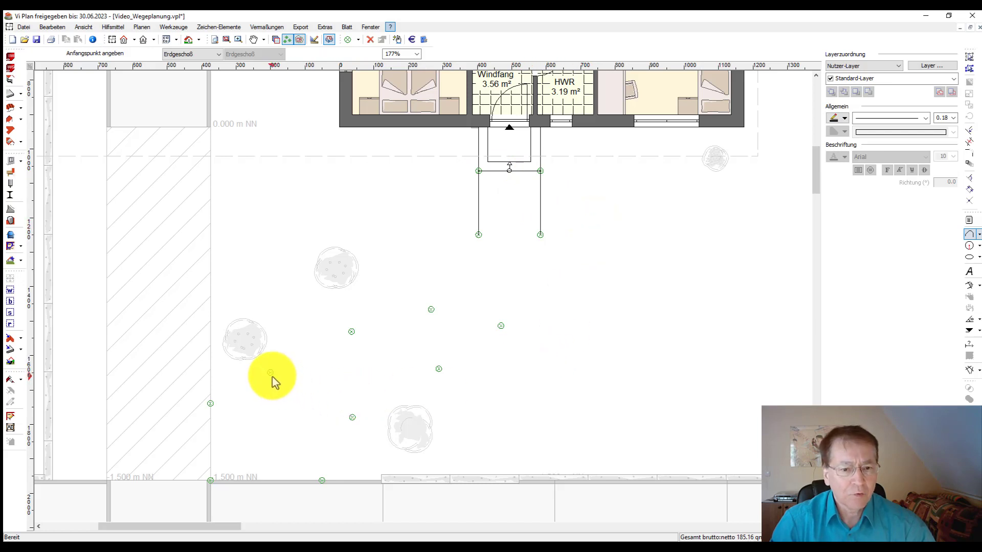
# - Draw a polyline outline along the lower boundary at the driveway corner, ending near the bush
pyautogui.click(207, 403)
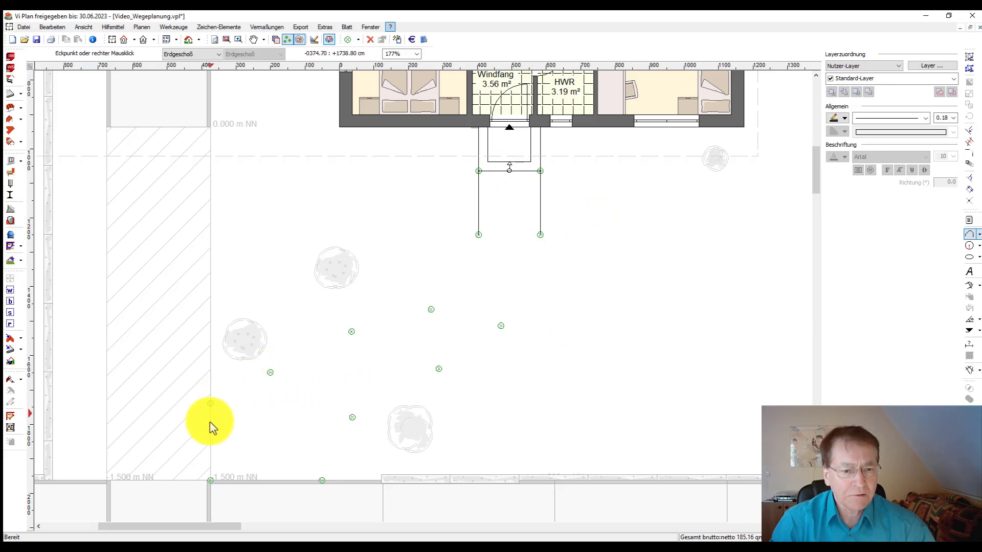
pyautogui.click(210, 481)
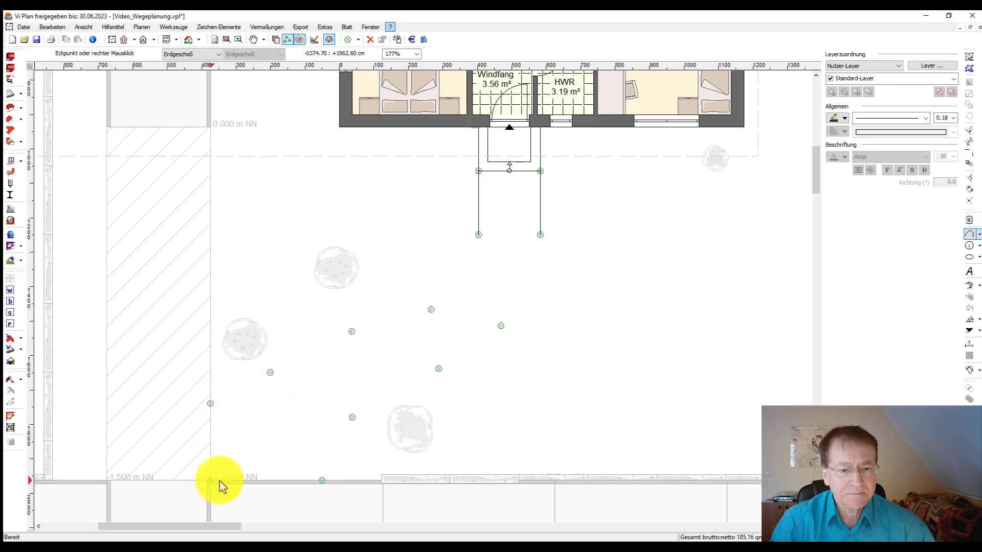
pyautogui.click(321, 481)
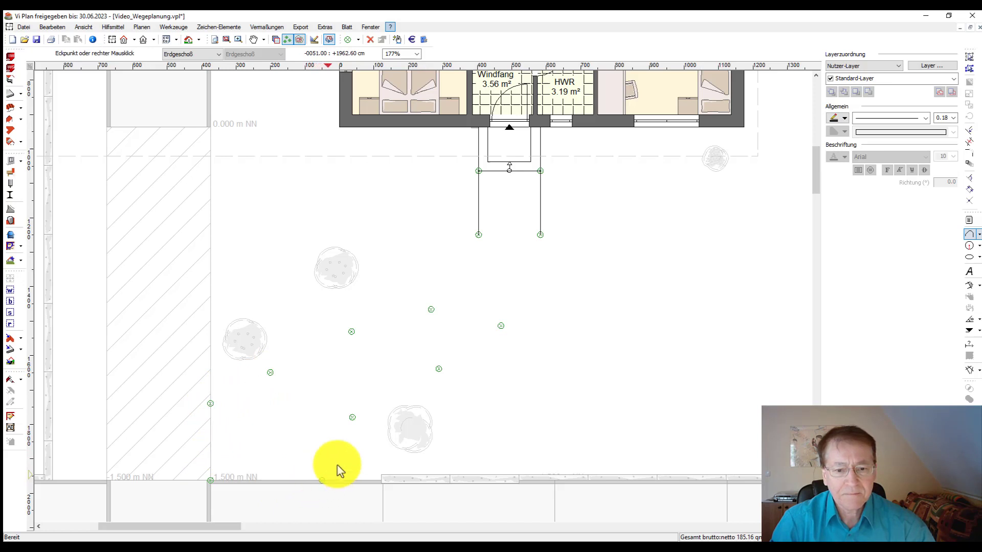
pyautogui.click(352, 419)
pyautogui.rightClick(390, 389)
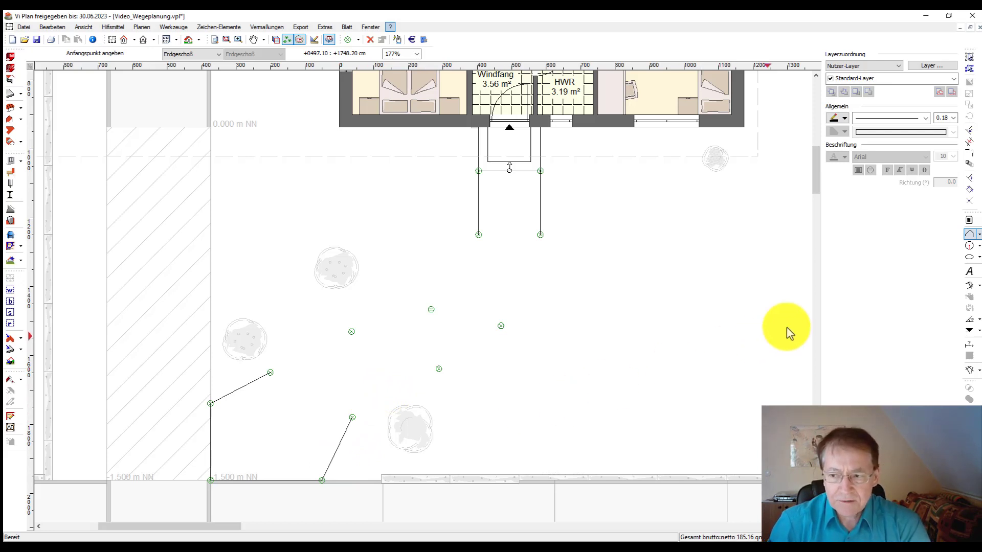
# - Draw a straight Linie from the left middle guide point to the upper middle guide point
pyautogui.click(978, 234)
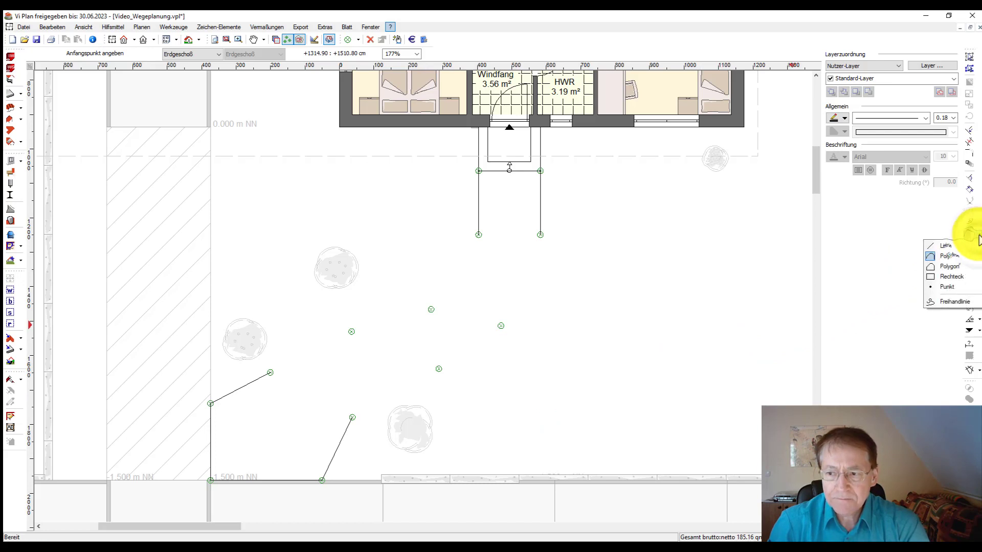
pyautogui.click(940, 247)
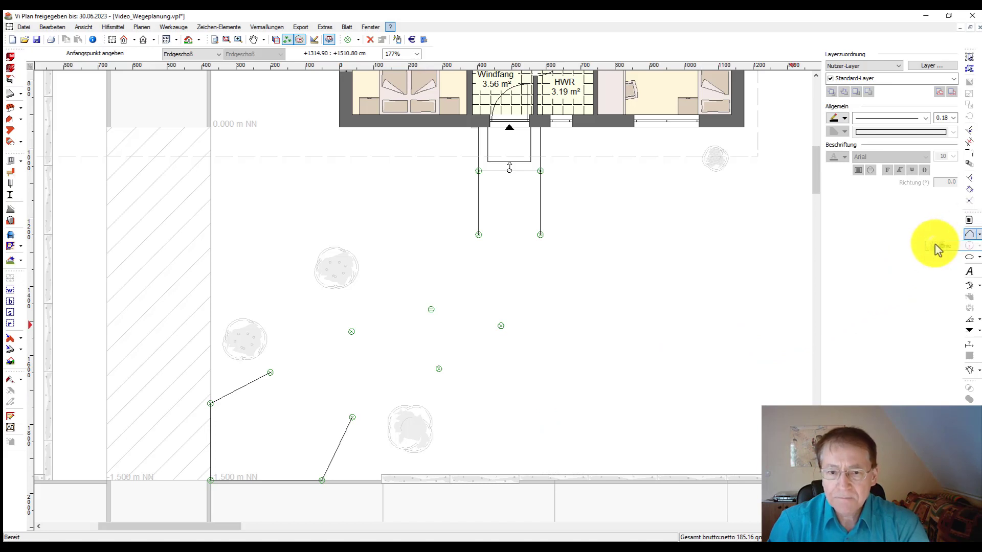
pyautogui.click(355, 328)
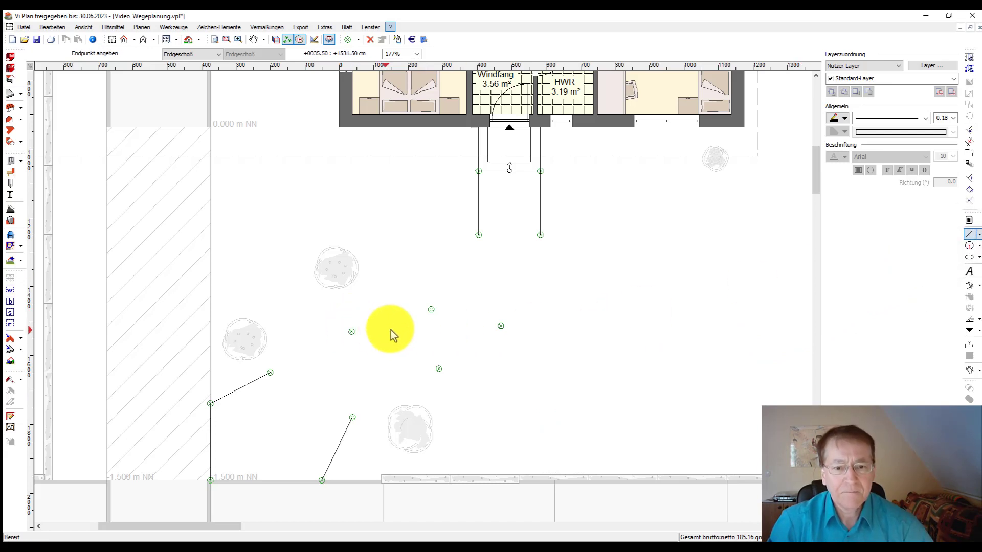
pyautogui.click(430, 310)
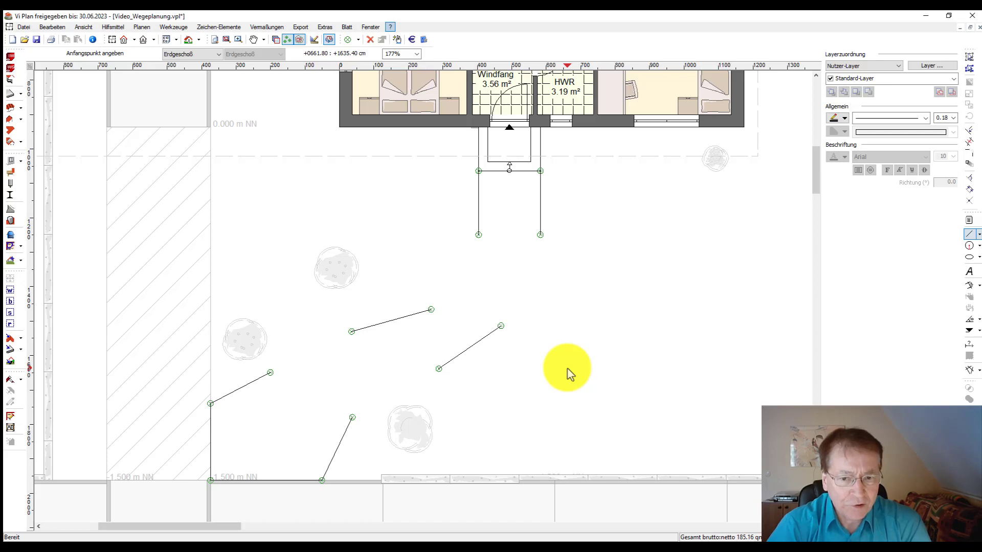
pyautogui.click(218, 27)
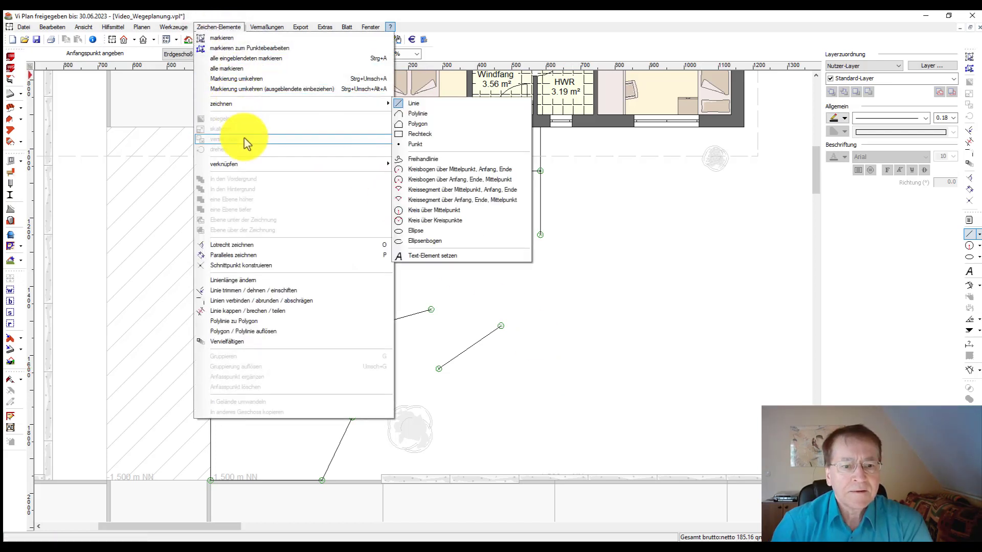
# - Join the lower-left outline to the middle line with a rounded 300 cm radius corner
pyautogui.click(277, 306)
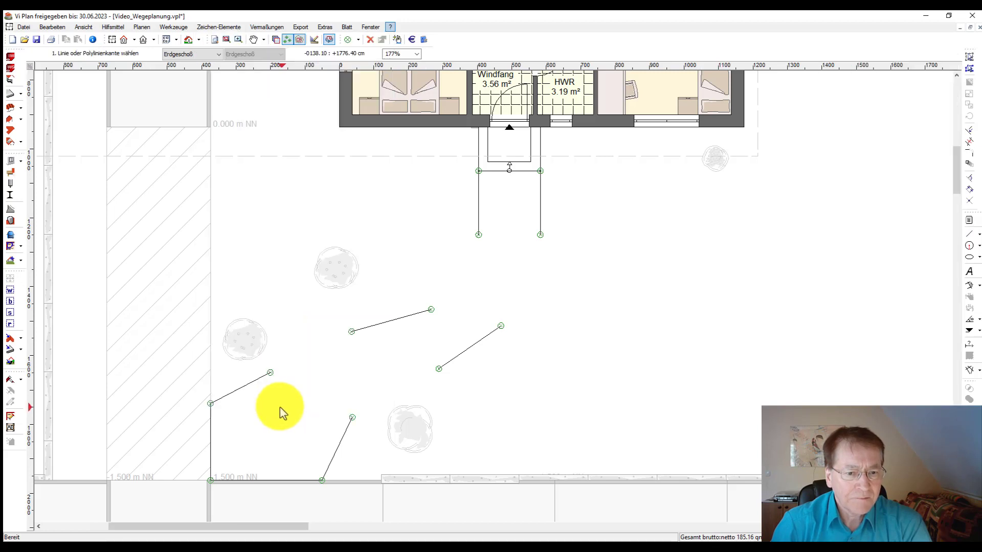
pyautogui.click(253, 388)
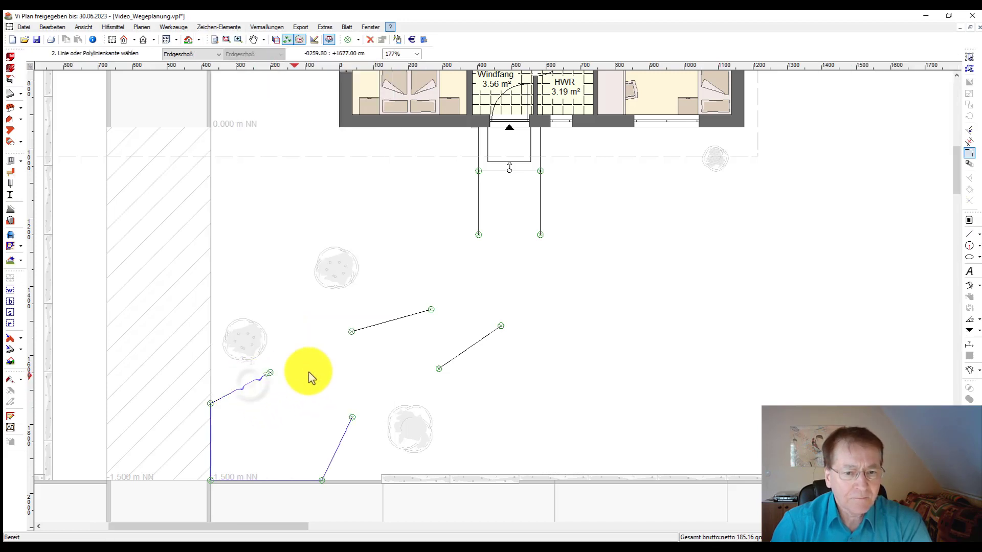
pyautogui.click(370, 333)
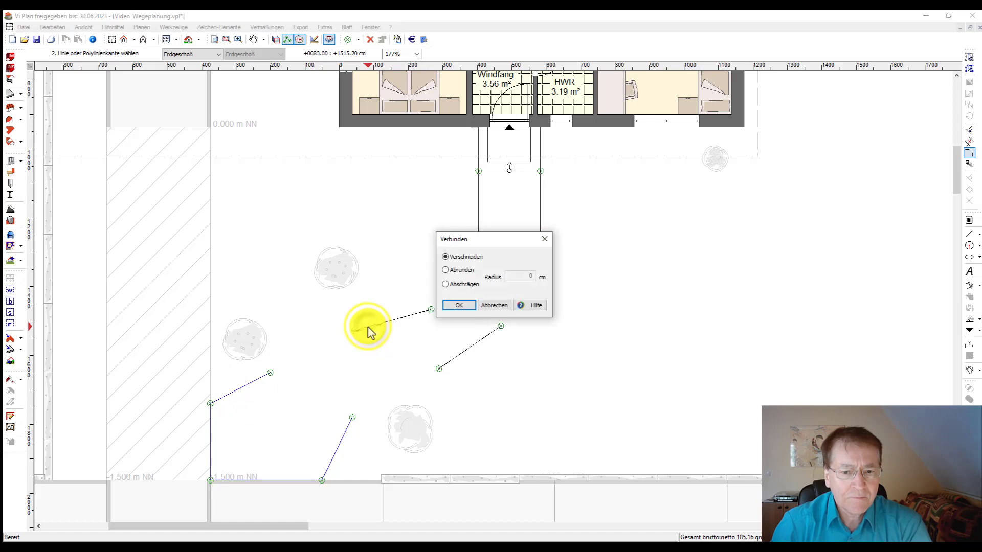
pyautogui.click(445, 270)
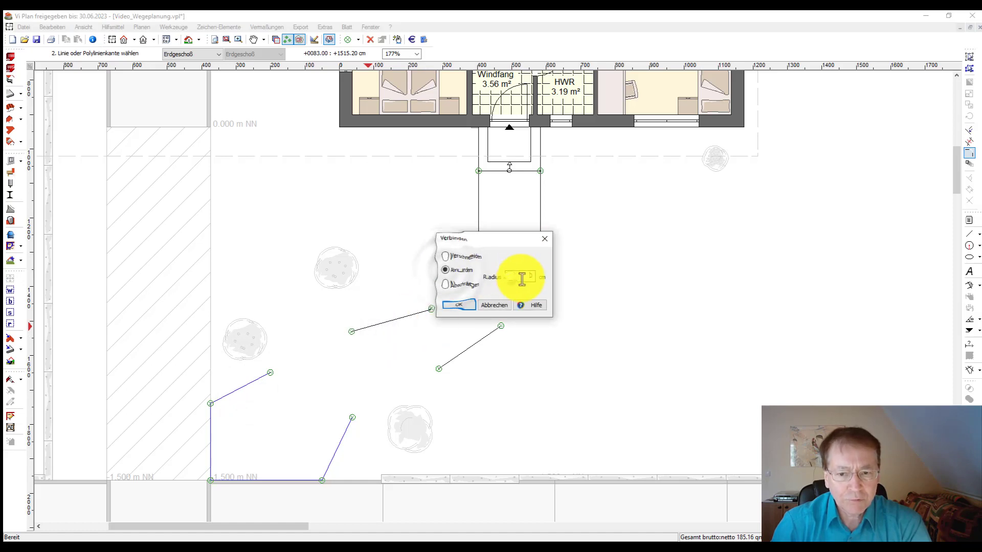
pyautogui.doubleClick(517, 278)
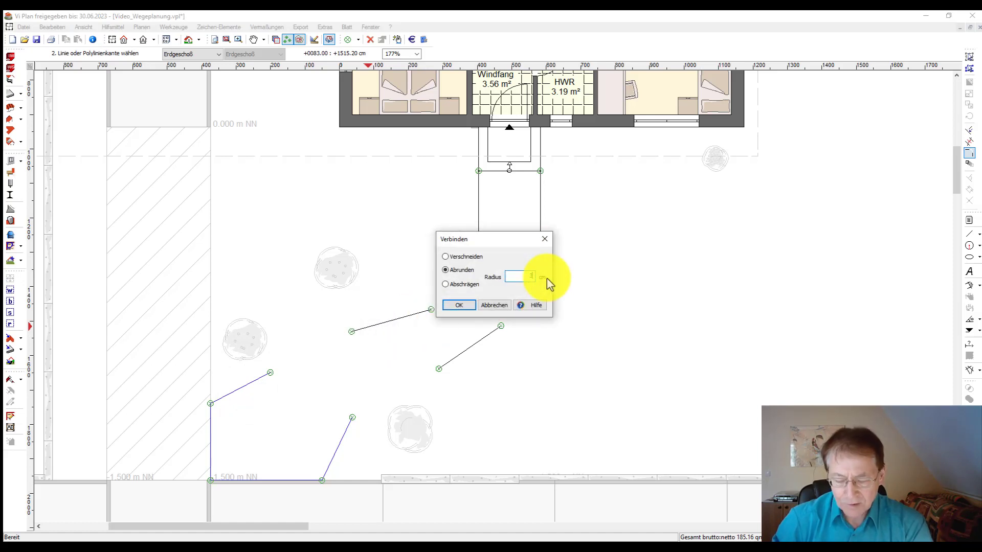
pyautogui.write('00')
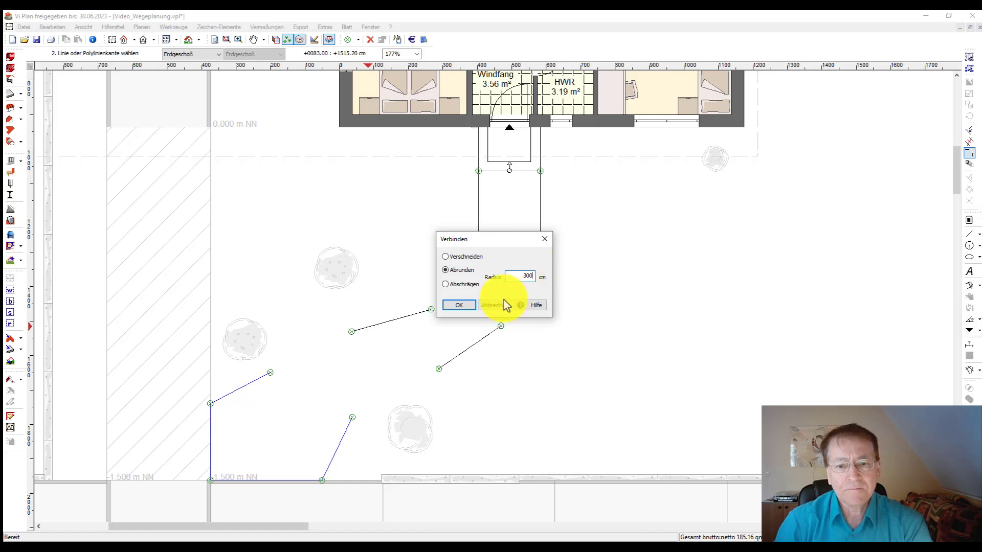
pyautogui.click(459, 307)
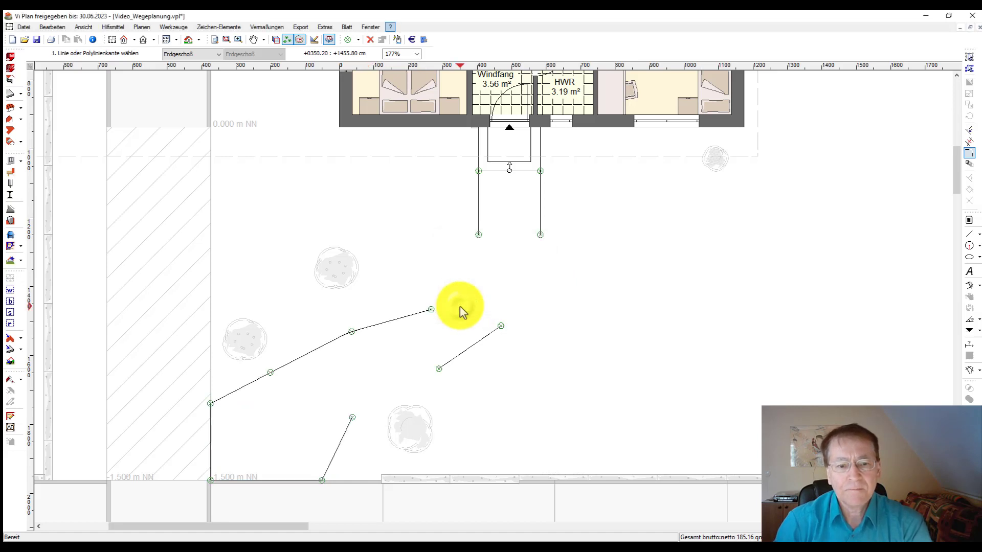
# - Round the left and lower path lines into the two vertical entrance lines
pyautogui.click(457, 356)
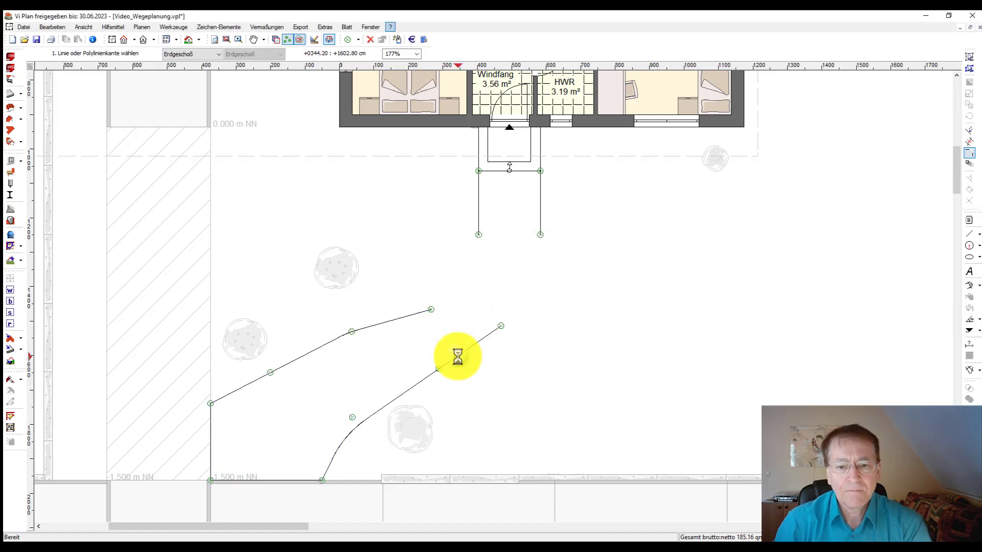
pyautogui.click(478, 204)
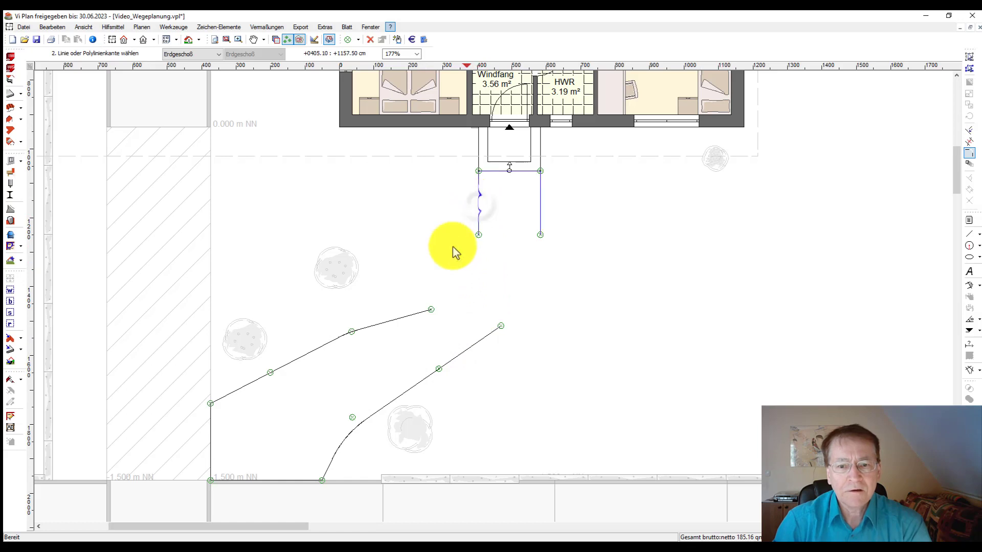
pyautogui.click(409, 322)
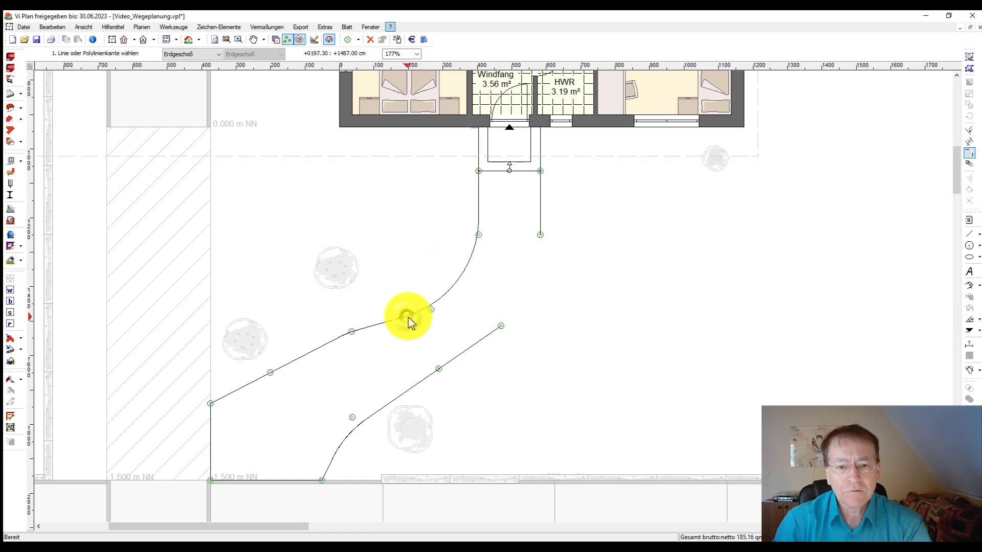
pyautogui.click(541, 219)
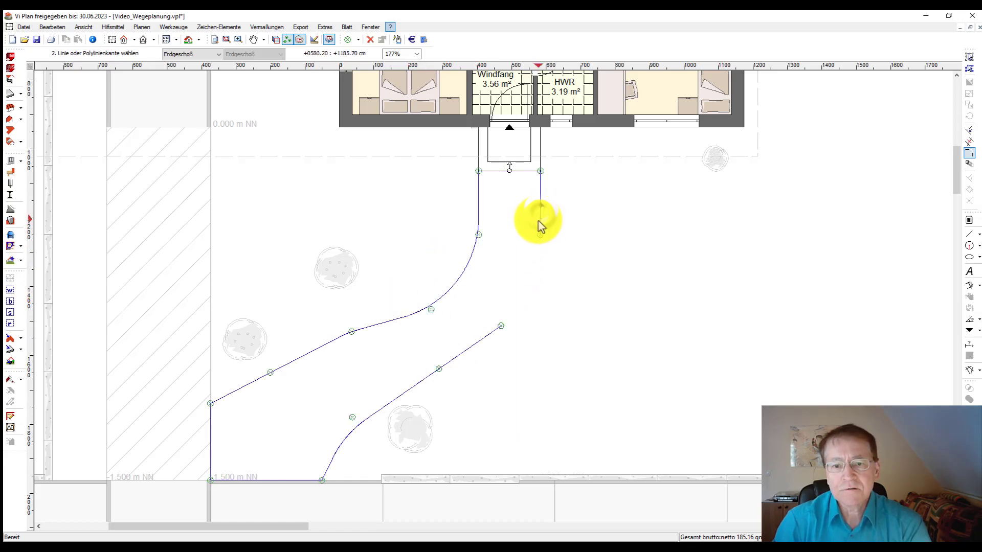
pyautogui.click(487, 336)
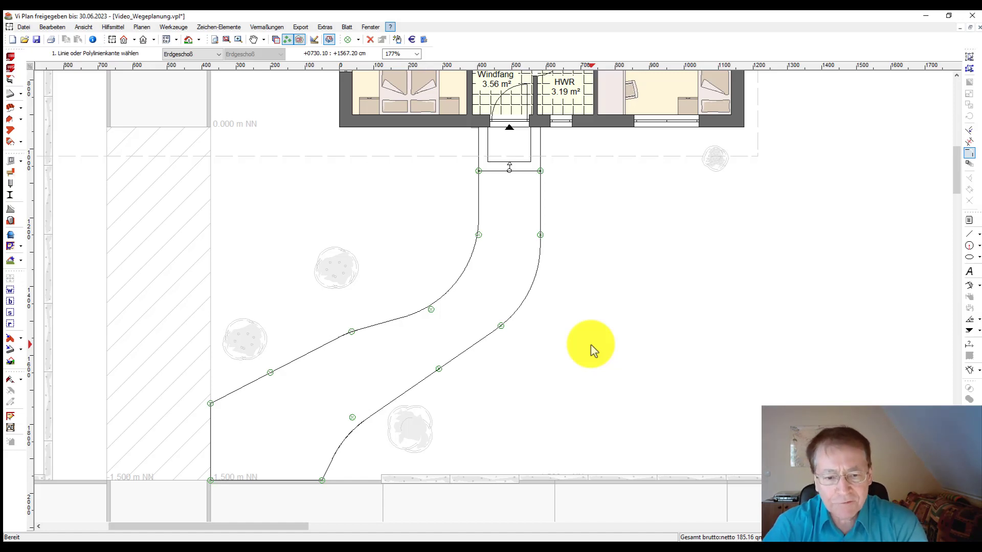
# - Select the curved path outline, try a grey fill, then leave it with no hatch and Keine Füllung
pyautogui.click(969, 56)
pyautogui.click(537, 266)
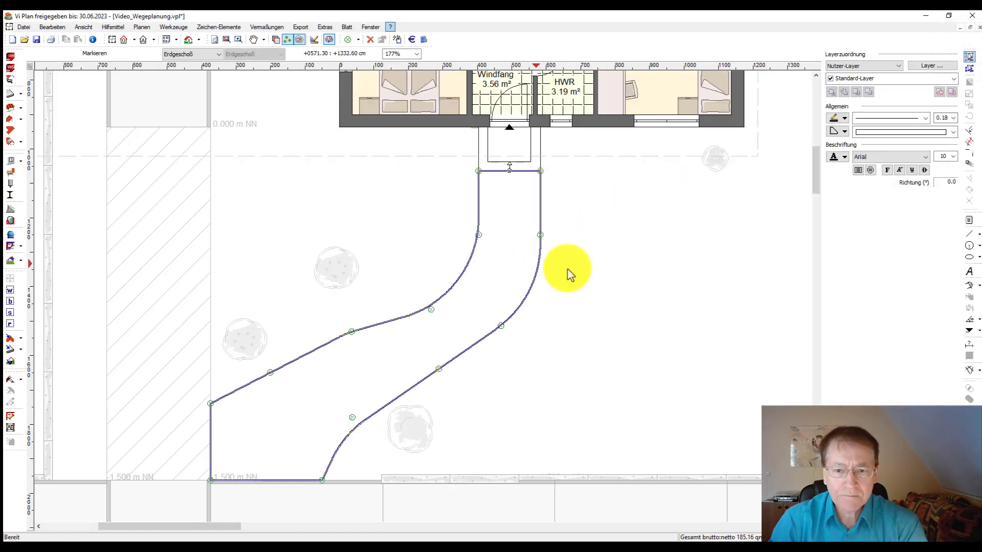
pyautogui.click(844, 132)
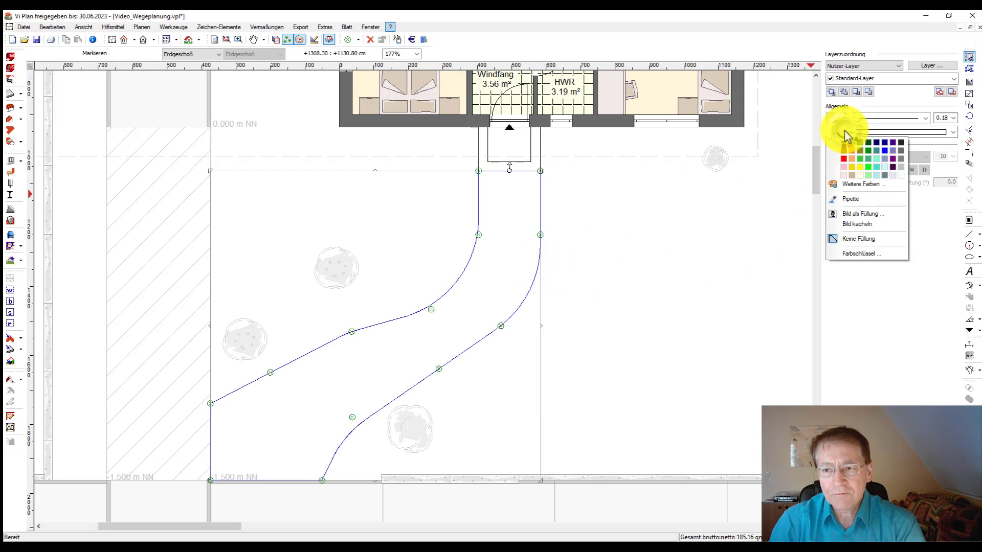
pyautogui.click(900, 167)
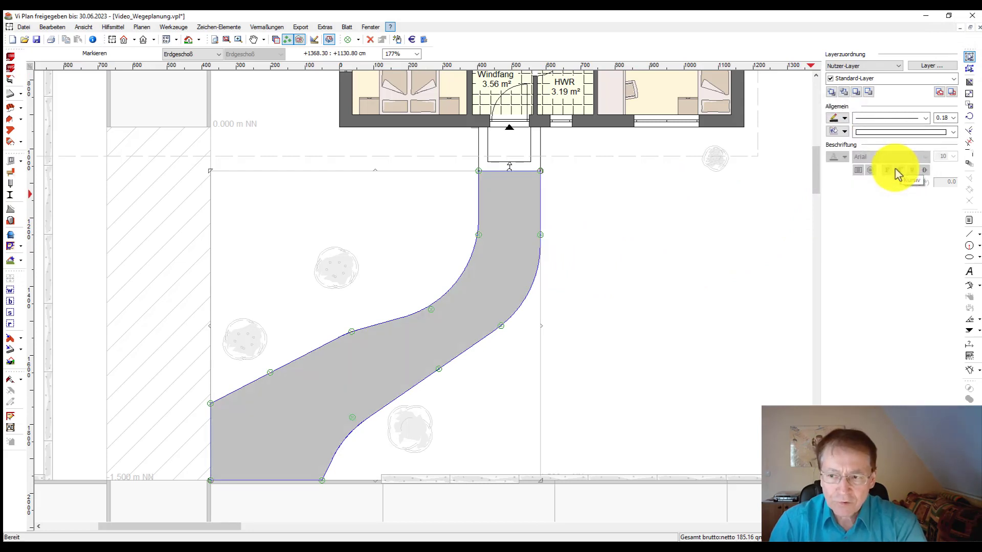
pyautogui.click(954, 132)
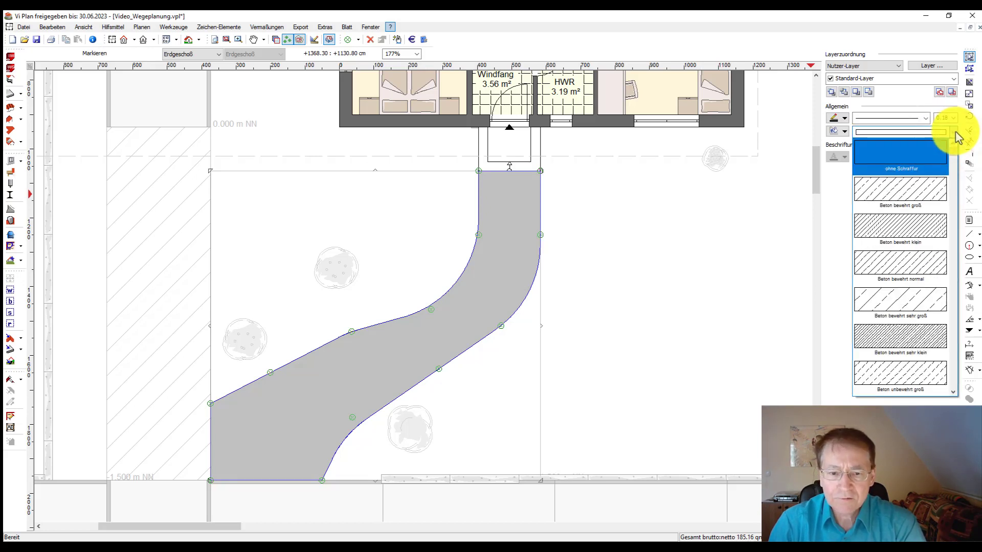
pyautogui.click(955, 131)
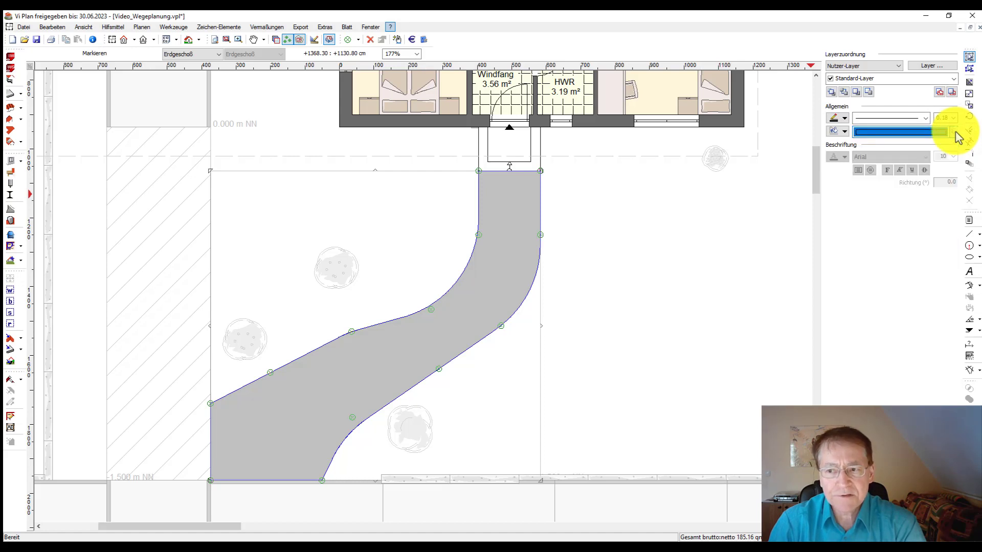
pyautogui.click(845, 134)
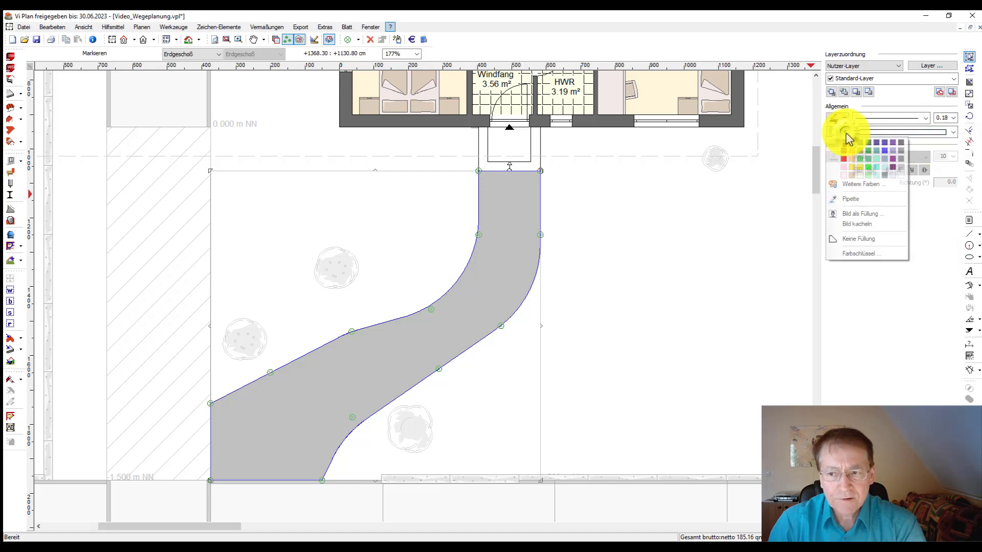
pyautogui.click(854, 240)
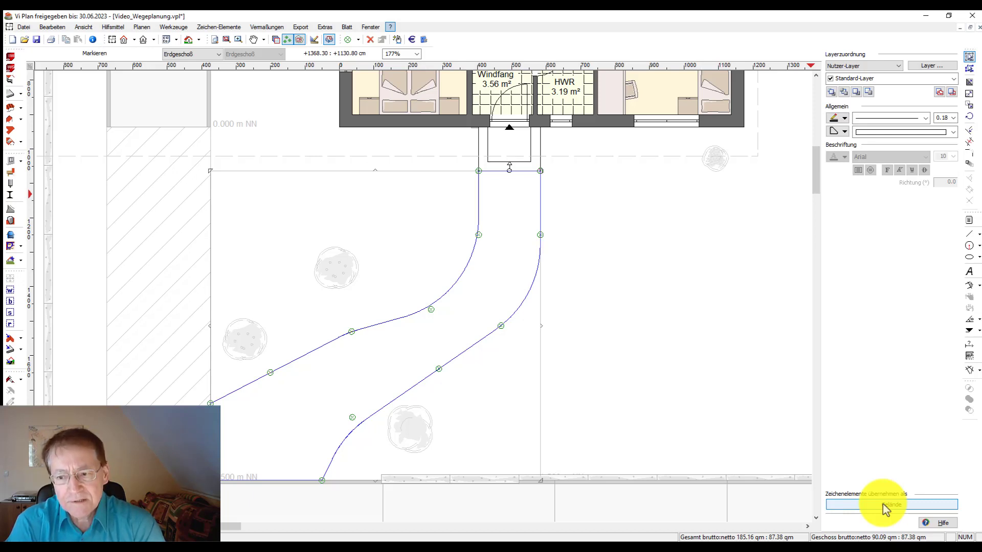
# - Convert the path outline into a Gelände terrain element and switch to terrain editing
pyautogui.click(886, 505)
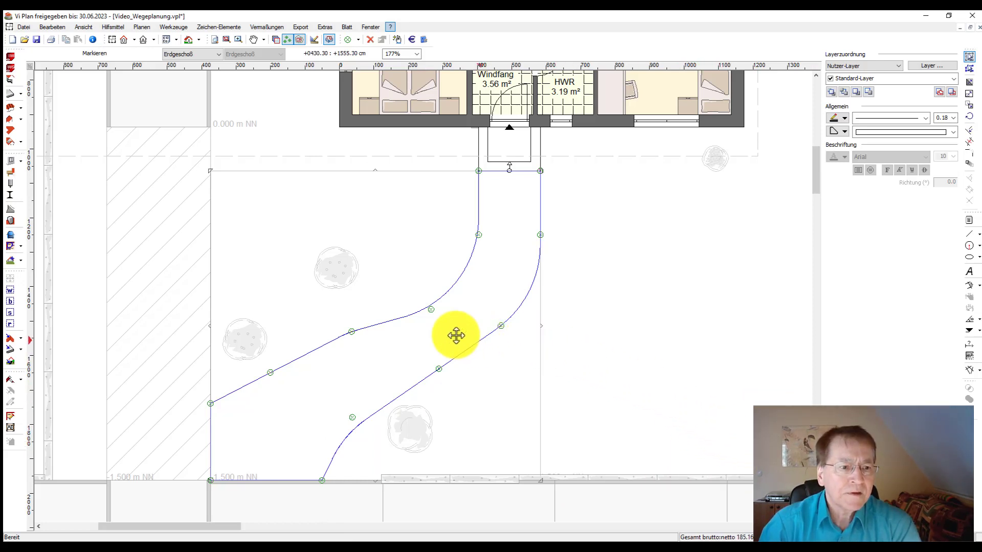
pyautogui.click(11, 260)
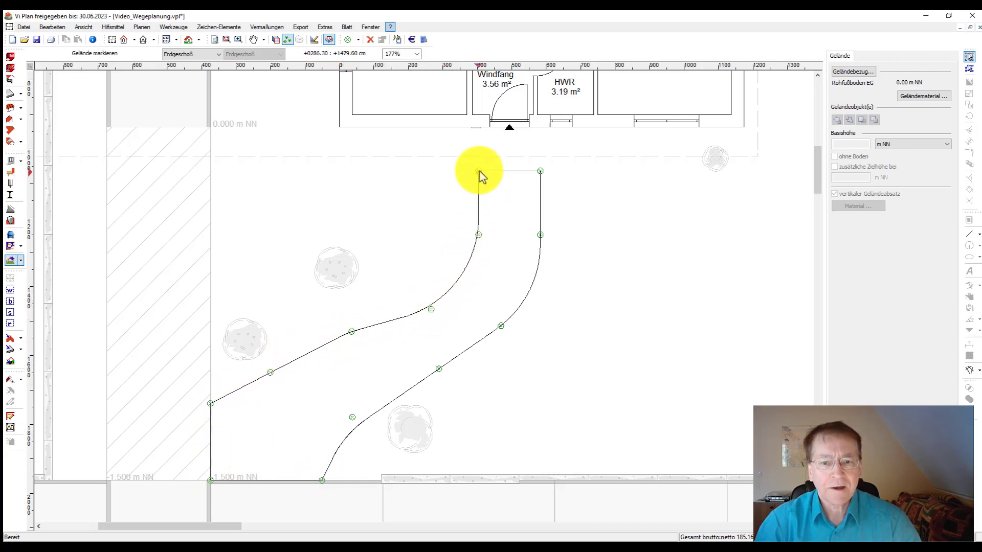
pyautogui.click(978, 235)
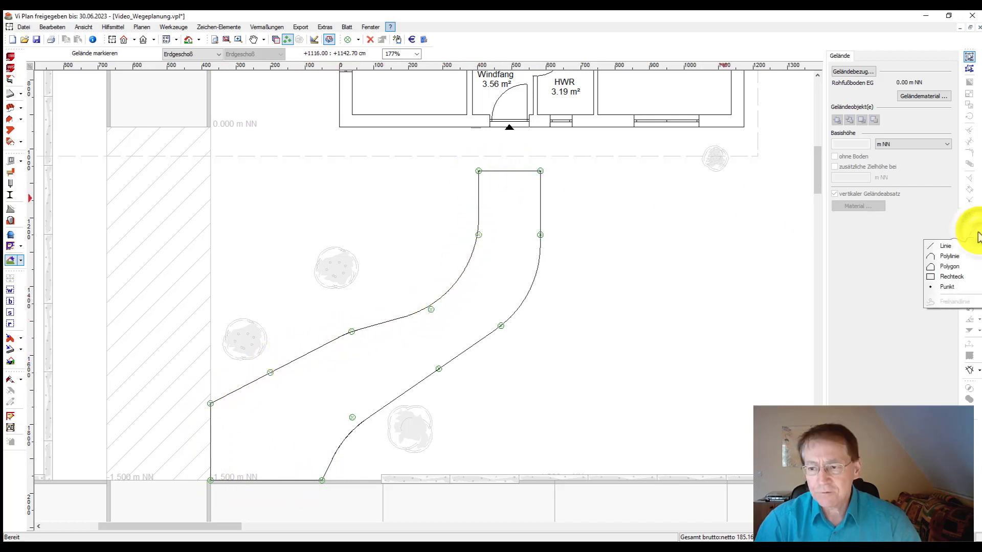
# - Trace a terrain polygon from the entrance corner through every path vertex, confirming the start height
pyautogui.click(937, 266)
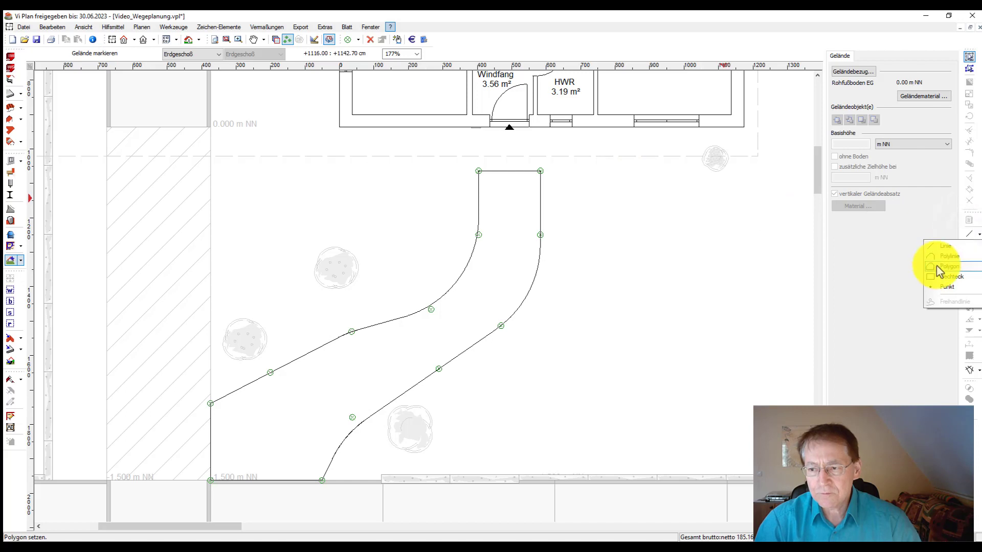
pyautogui.click(481, 173)
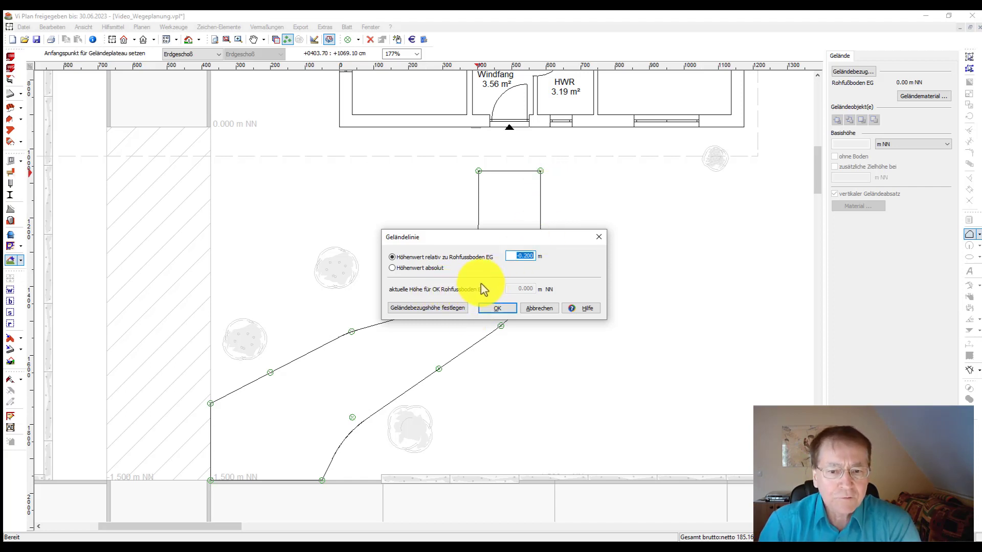
pyautogui.press('Return')
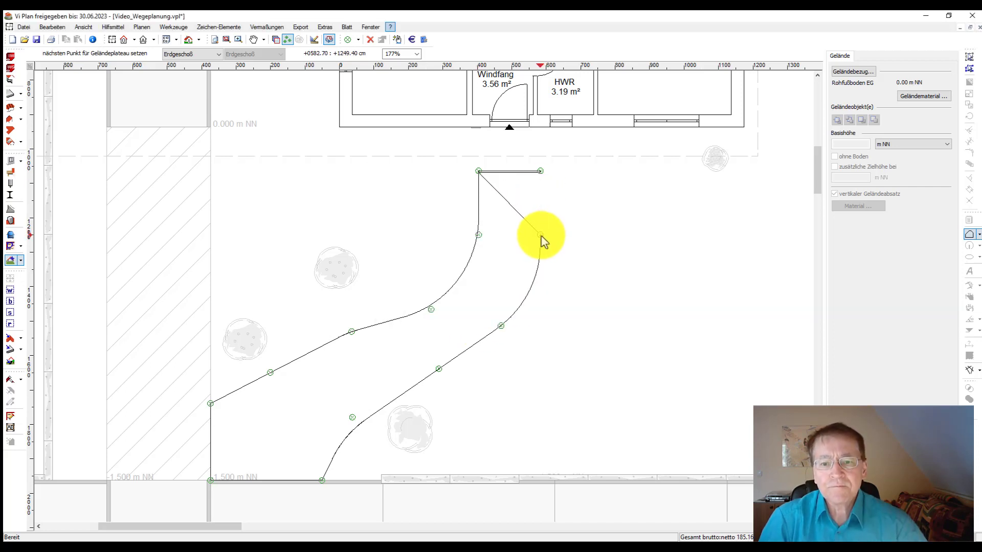
pyautogui.click(542, 235)
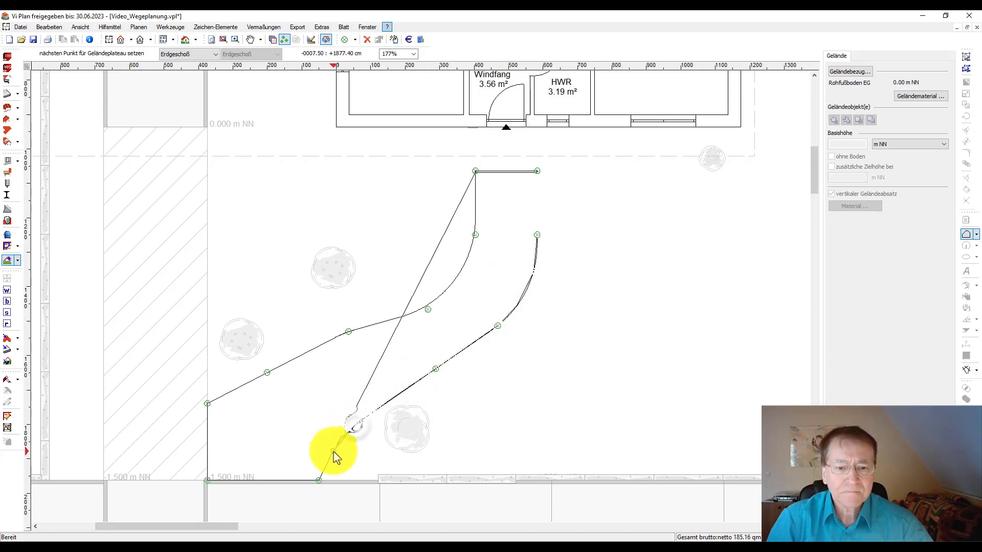
pyautogui.click(319, 481)
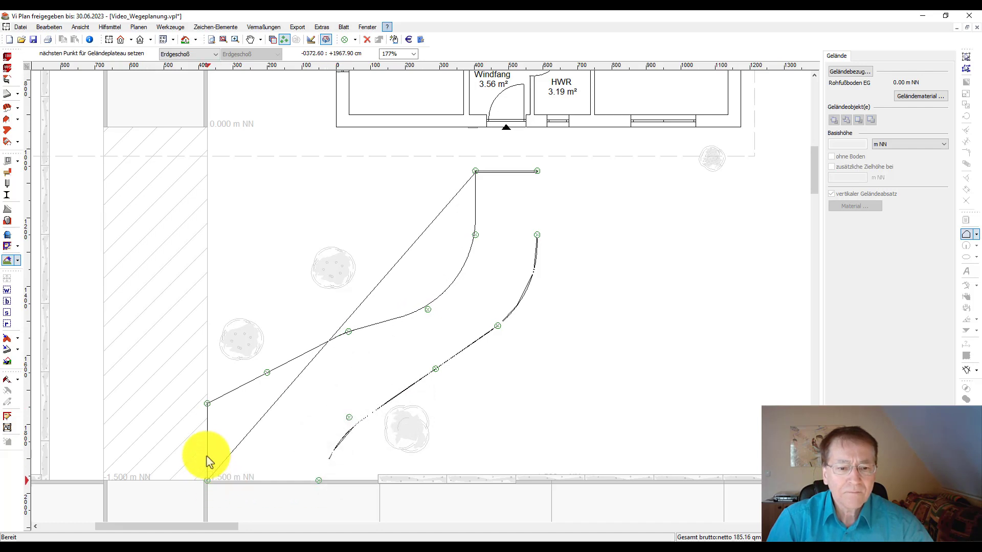
pyautogui.click(207, 403)
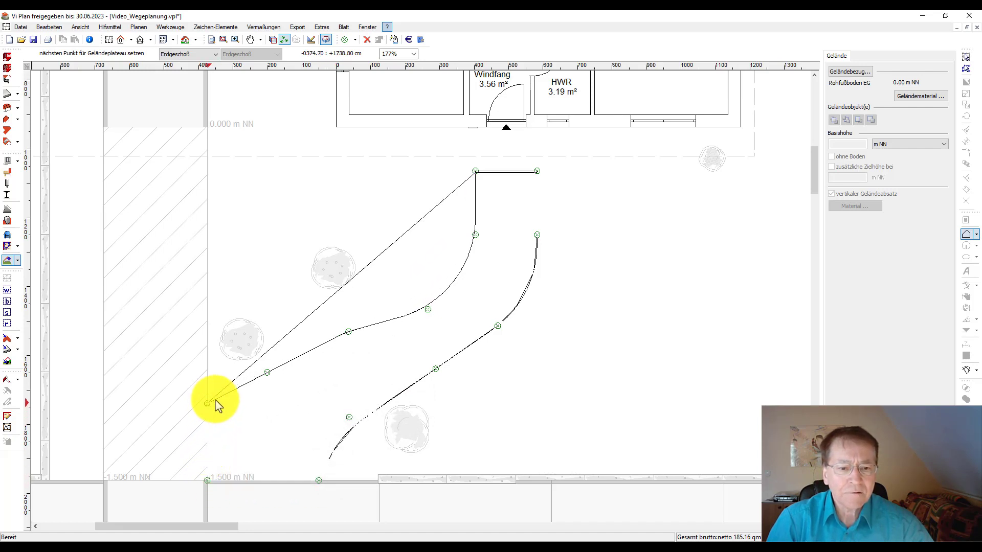
pyautogui.click(267, 372)
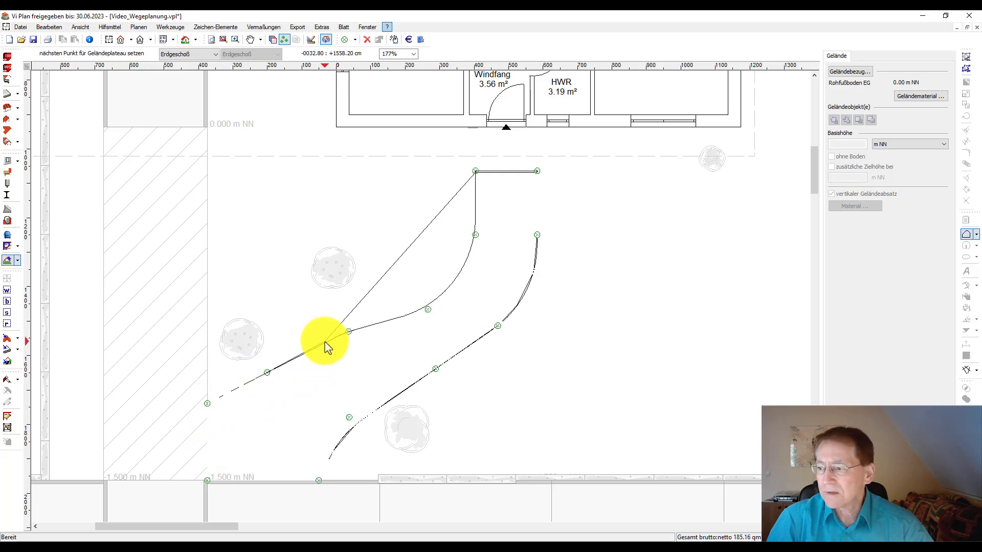
pyautogui.click(349, 332)
pyautogui.click(427, 309)
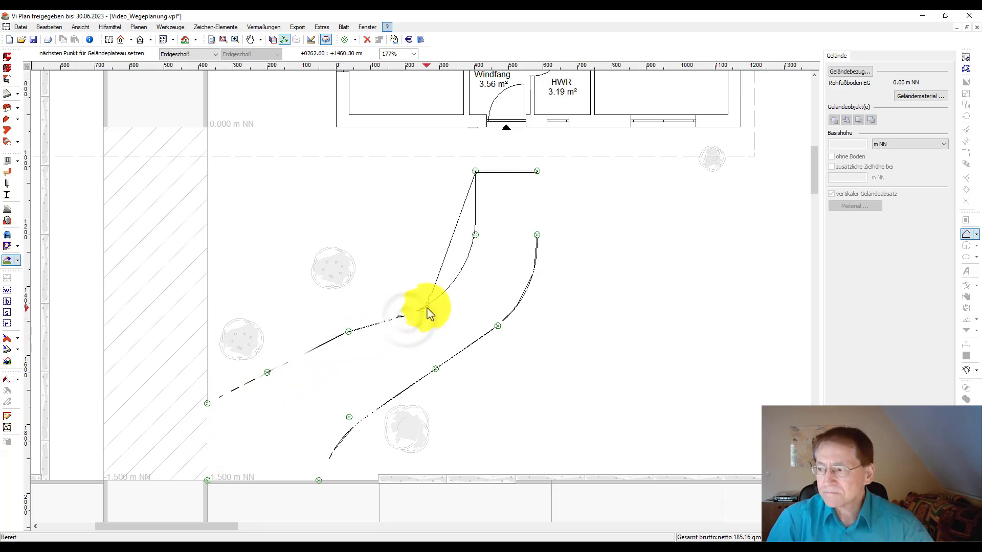
pyautogui.doubleClick(475, 235)
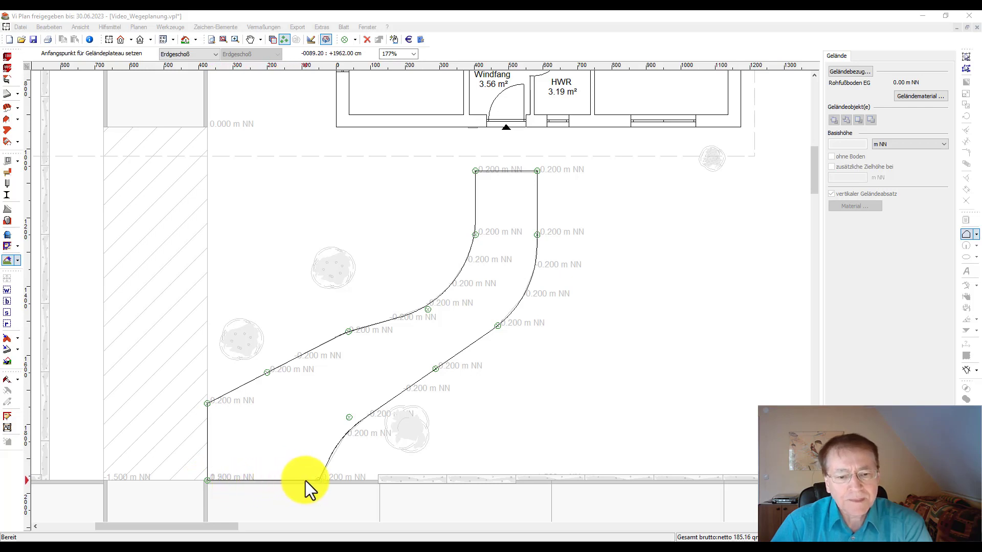
# - Close the terrain outline and give the middle vertex pair a Basishöhe of 0.500 m
pyautogui.click(325, 474)
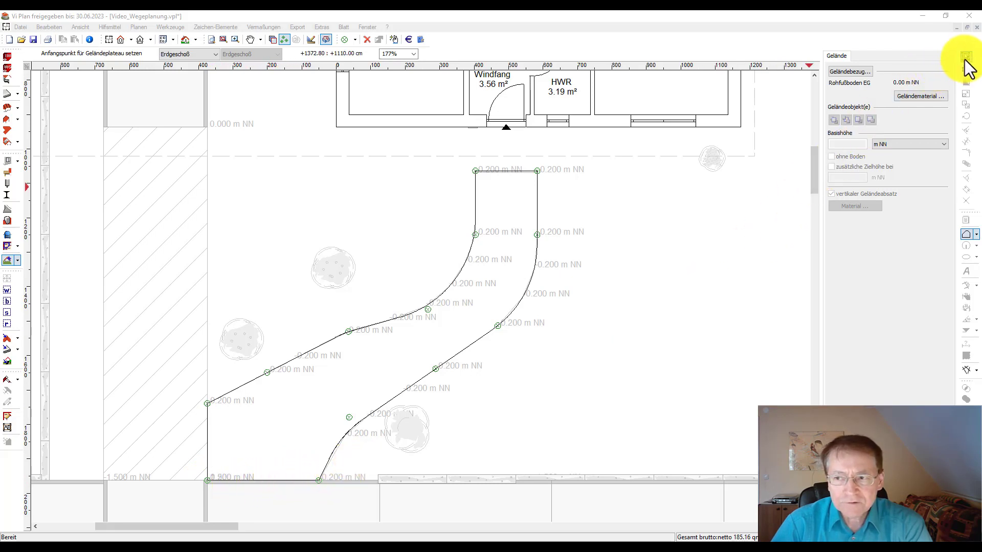
pyautogui.click(544, 236)
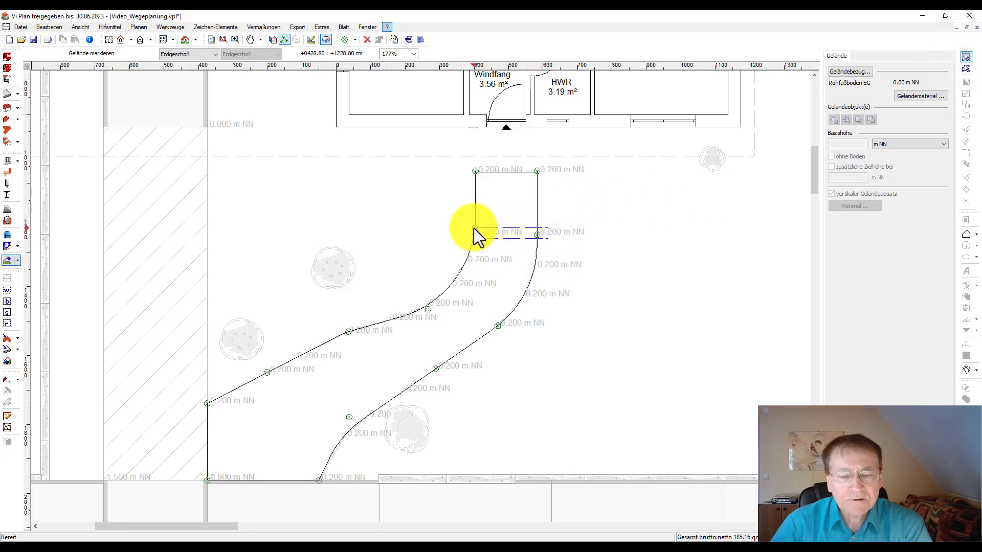
pyautogui.moveTo(474, 228); pyautogui.dragTo(461, 226)
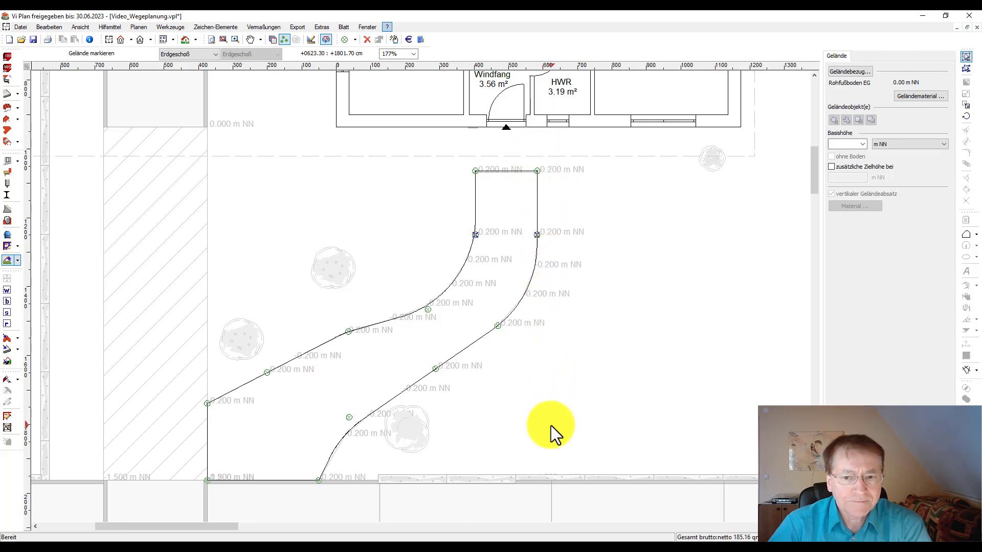
pyautogui.click(536, 236)
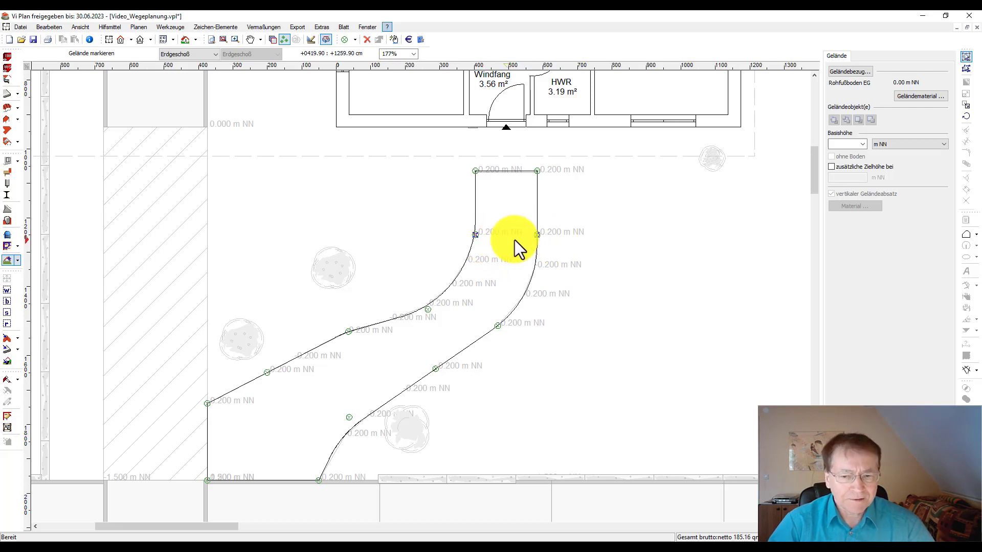
pyautogui.keyDown('shift'); pyautogui.click(537, 235); pyautogui.keyUp('shift')
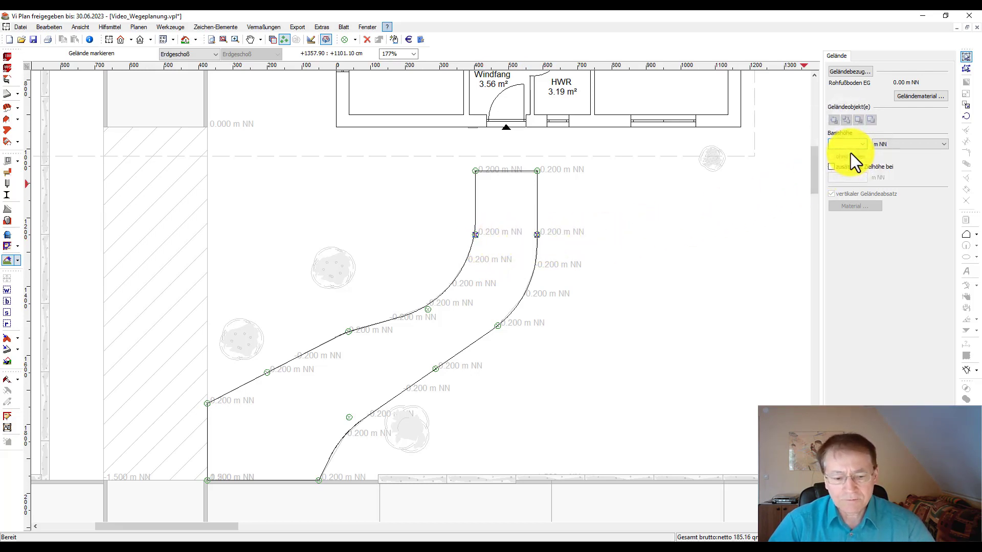
pyautogui.write('-0.5')
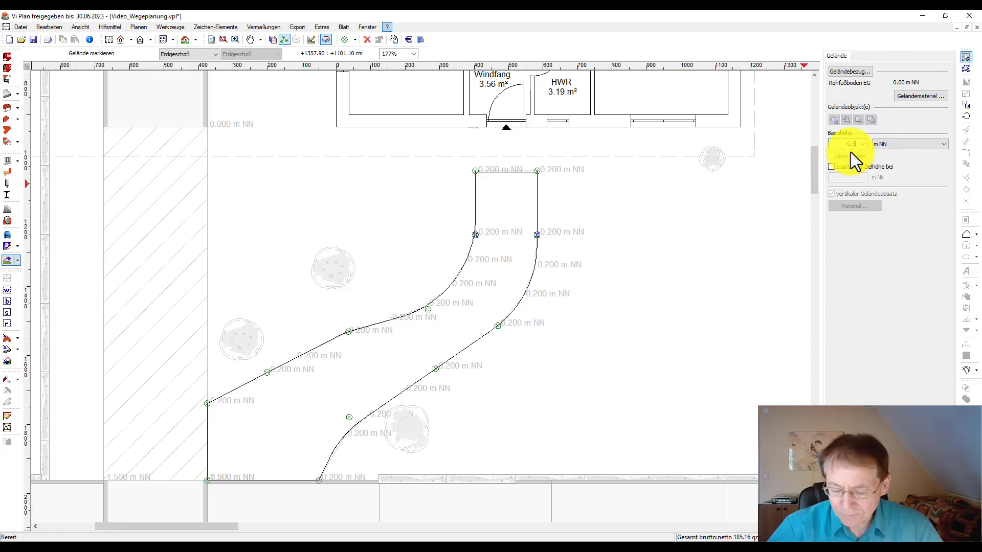
pyautogui.press('Tab')
# - Grade the following vertex pairs down the path to 0.650, 0.750, 0.850 and 0.950 m
pyautogui.moveTo(550, 274); pyautogui.dragTo(458, 254)
pyautogui.click(848, 144)
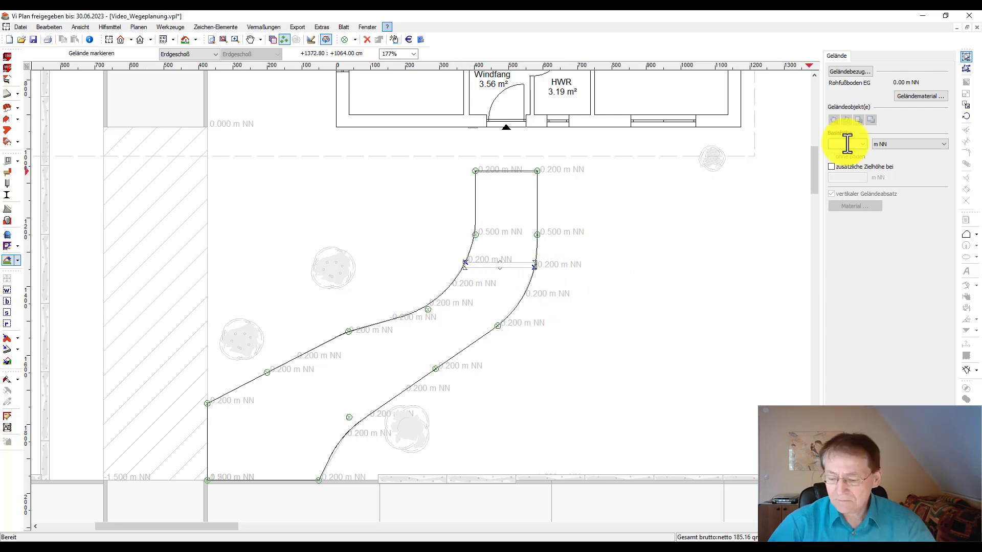
pyautogui.press('Tab')
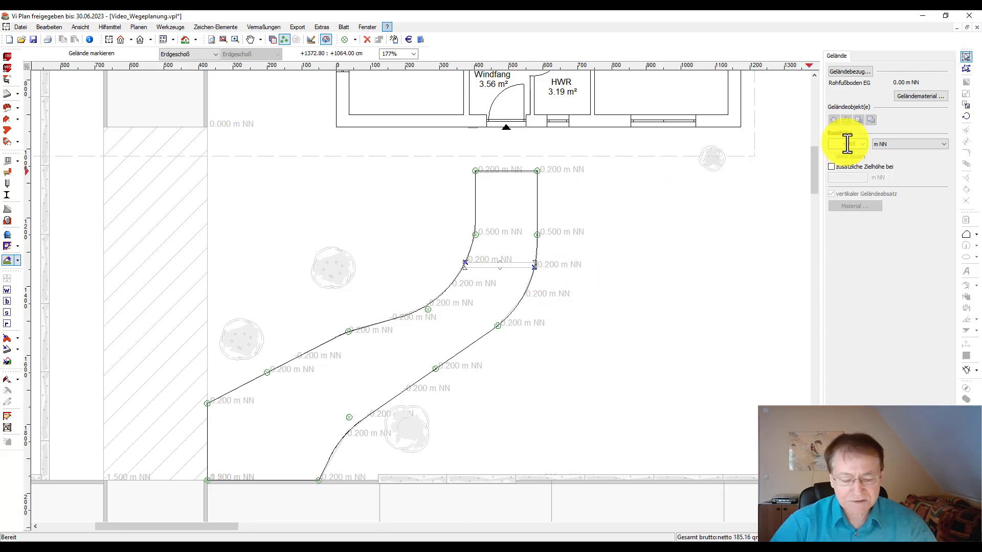
pyautogui.click(442, 274)
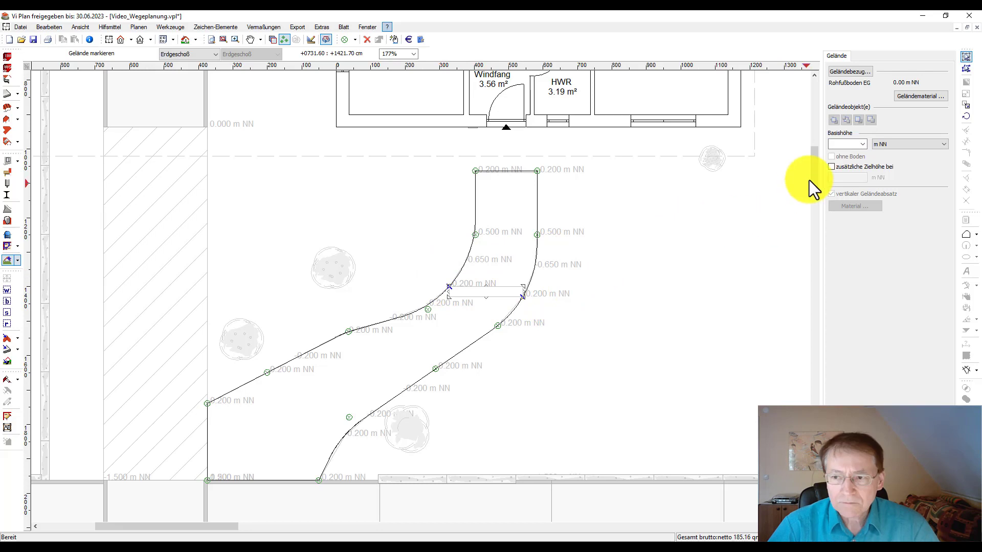
pyautogui.click(837, 145)
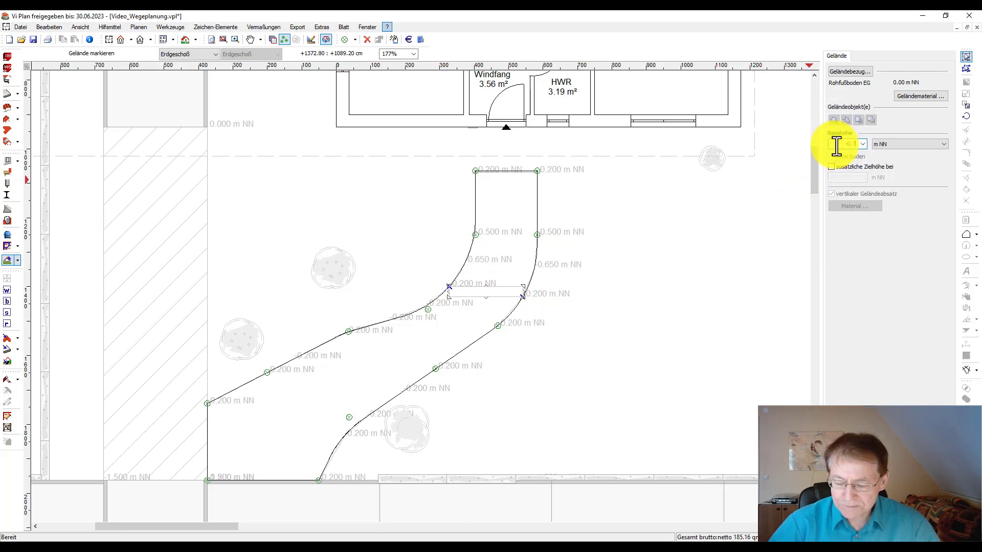
pyautogui.press('Tab')
pyautogui.click(476, 334)
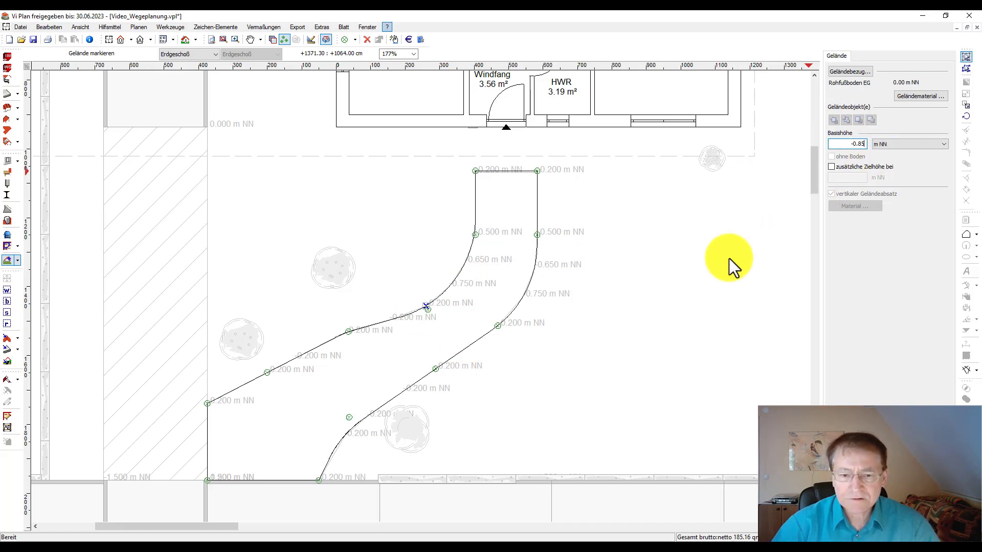
pyautogui.press('Tab')
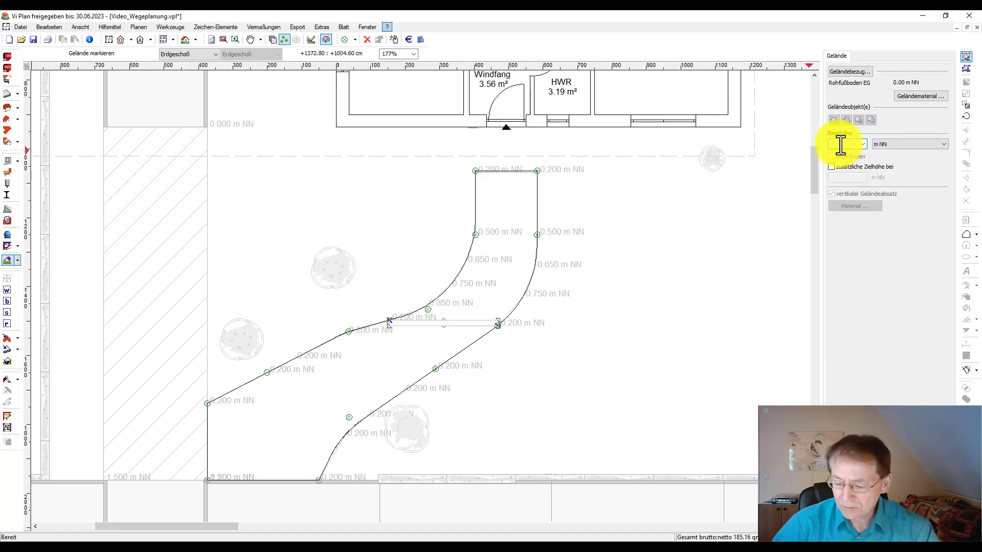
pyautogui.press('Tab')
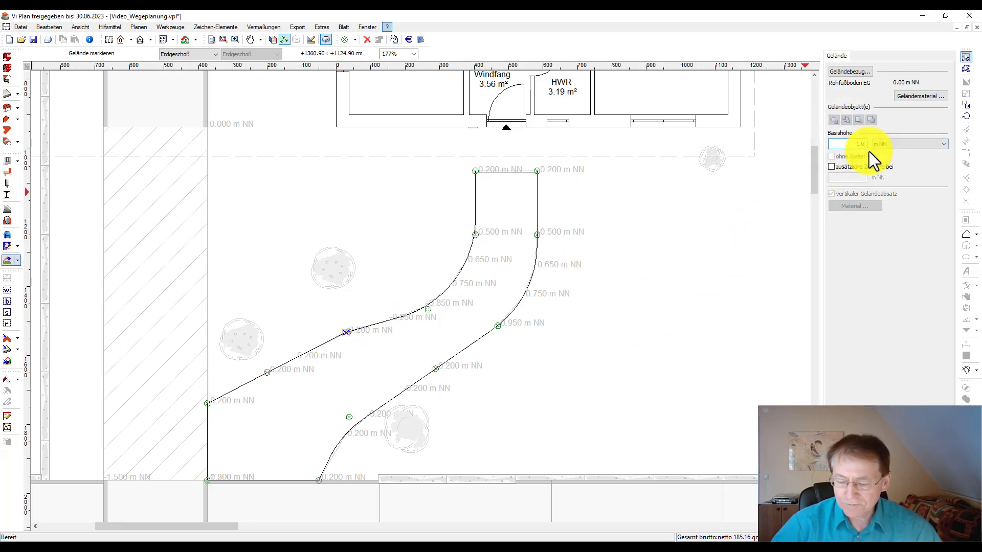
# - Grade the next lower vertex pairs to 1.050, 1.250 and 1.450 m NN
pyautogui.press('Tab')
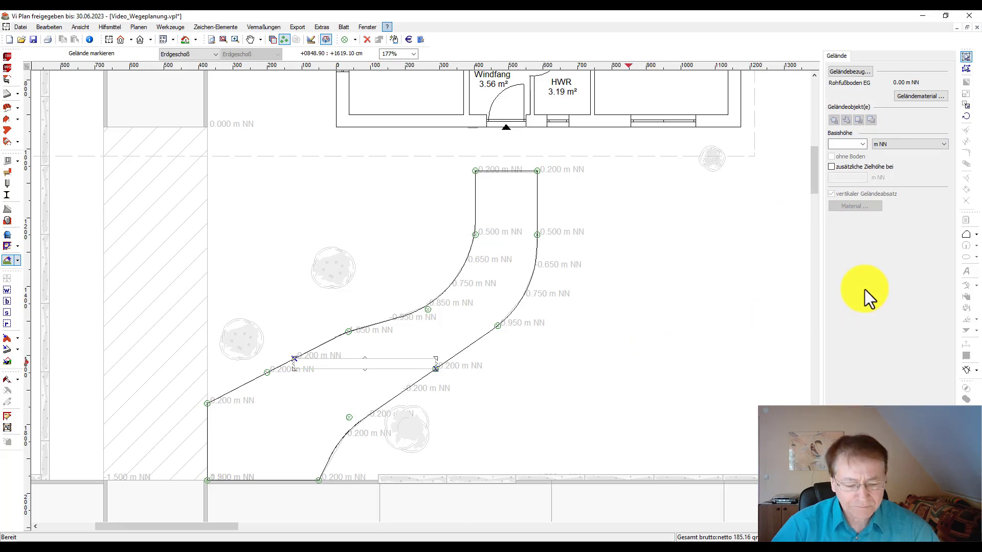
pyautogui.write('-1')
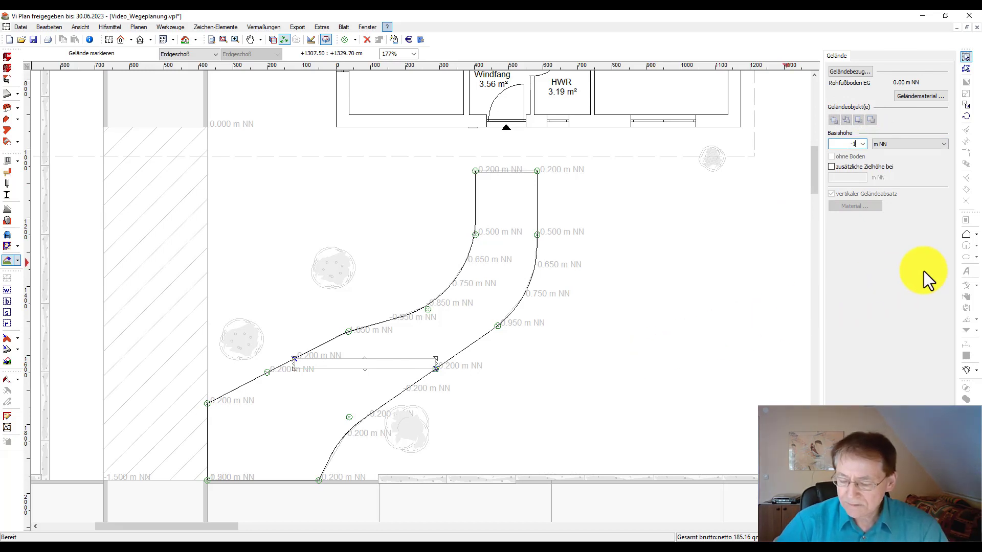
pyautogui.write('.25')
pyautogui.press('Tab')
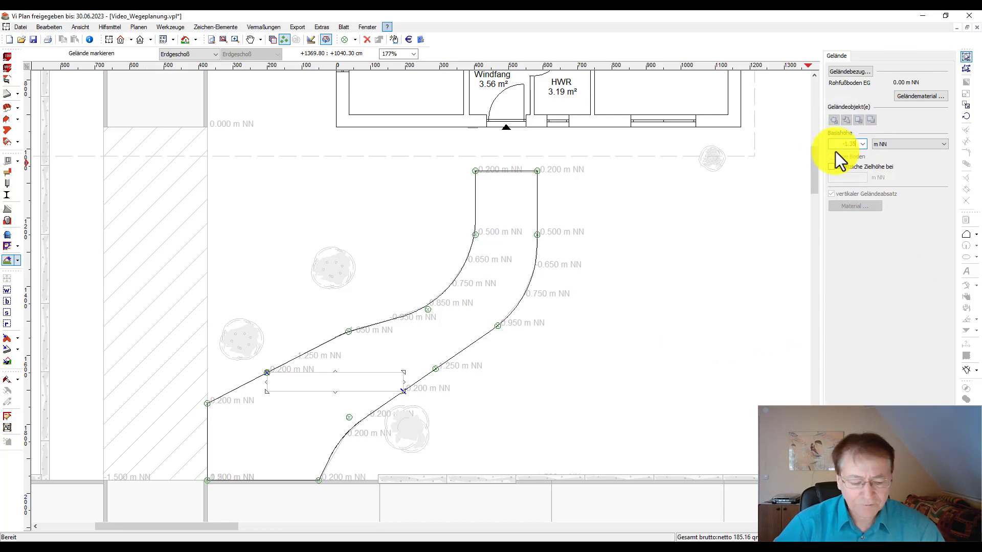
pyautogui.press('Tab')
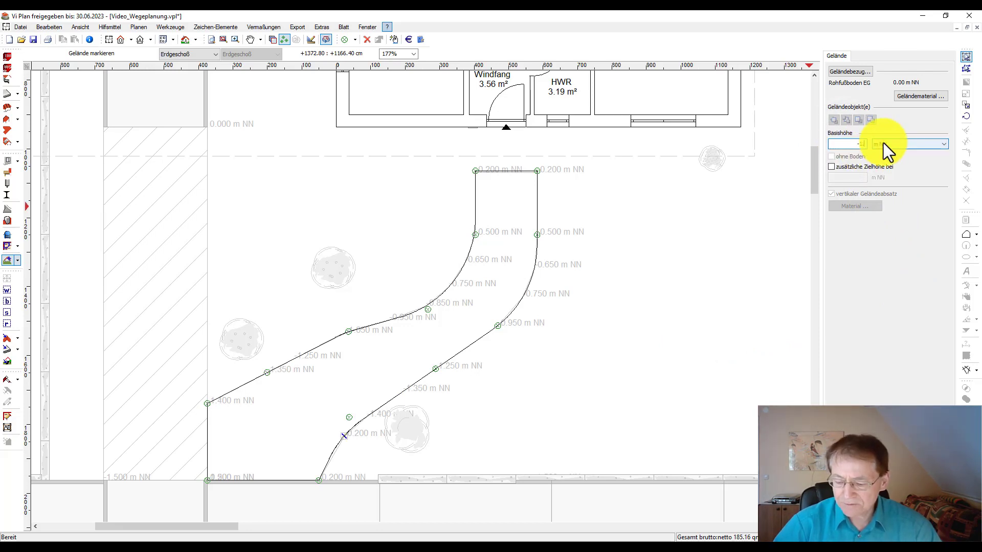
pyautogui.write('45')
pyautogui.press('Tab')
# - Select the bottom path edge along the driveway and set its height to 1.500 m
pyautogui.moveTo(339, 491); pyautogui.dragTo(198, 471)
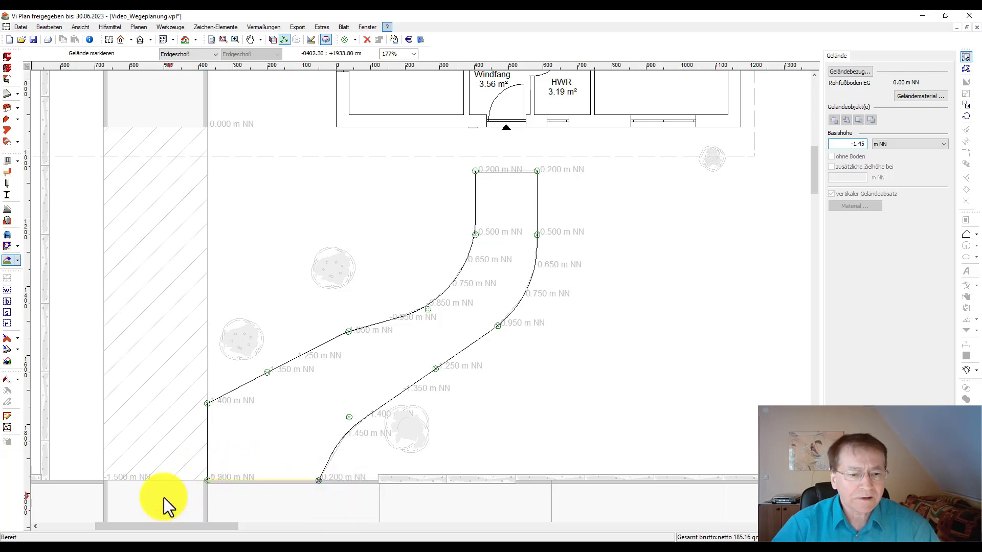
pyautogui.keyDown('shift'); pyautogui.click(107, 478); pyautogui.keyUp('shift')
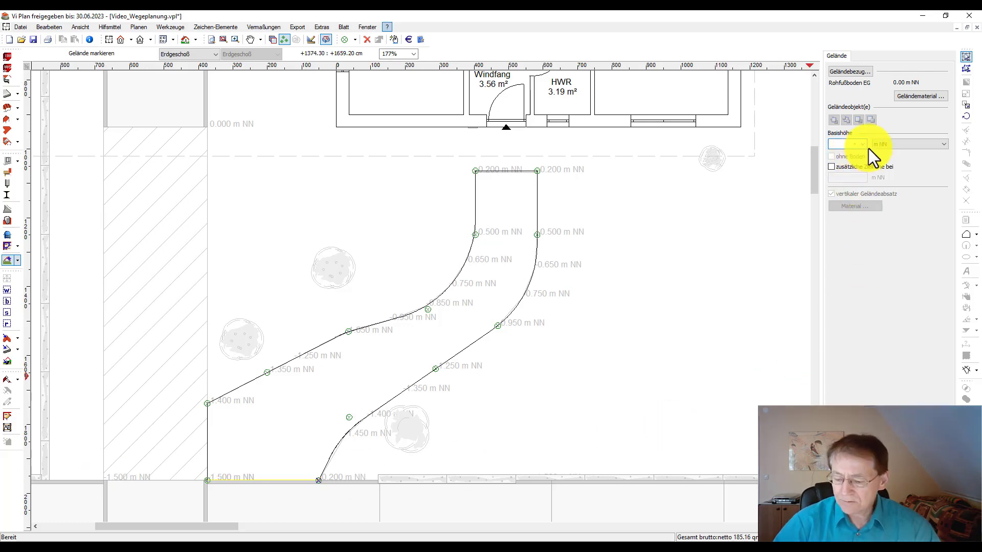
pyautogui.write('5')
pyautogui.press('Tab')
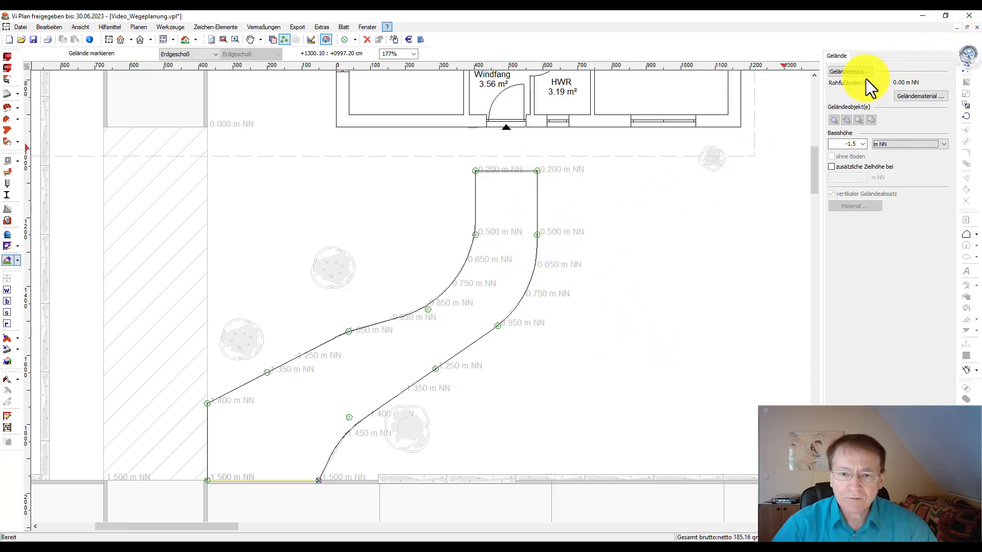
# - Give the path terrain's Boden surface a paving texture from the Grundstück - Wege category
pyautogui.click(463, 193)
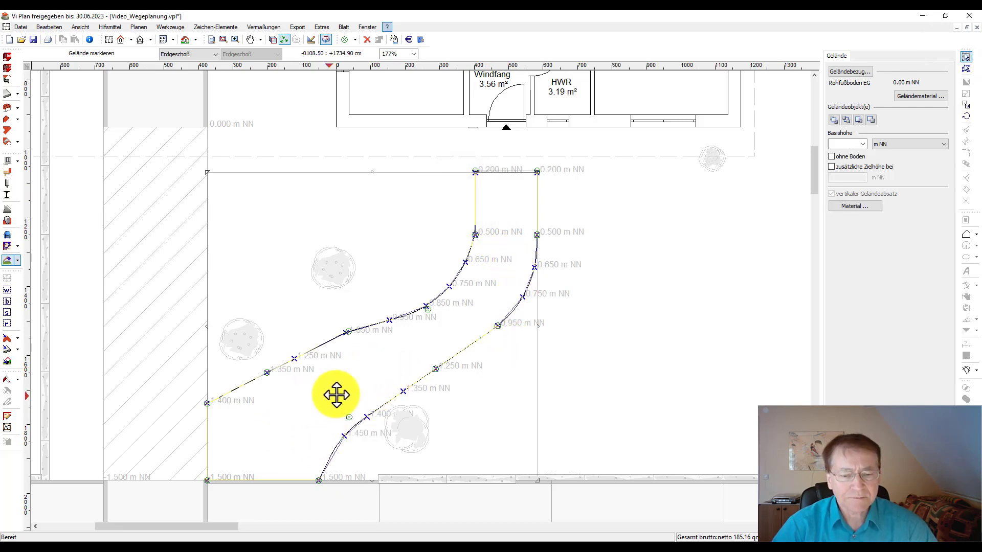
pyautogui.click(854, 207)
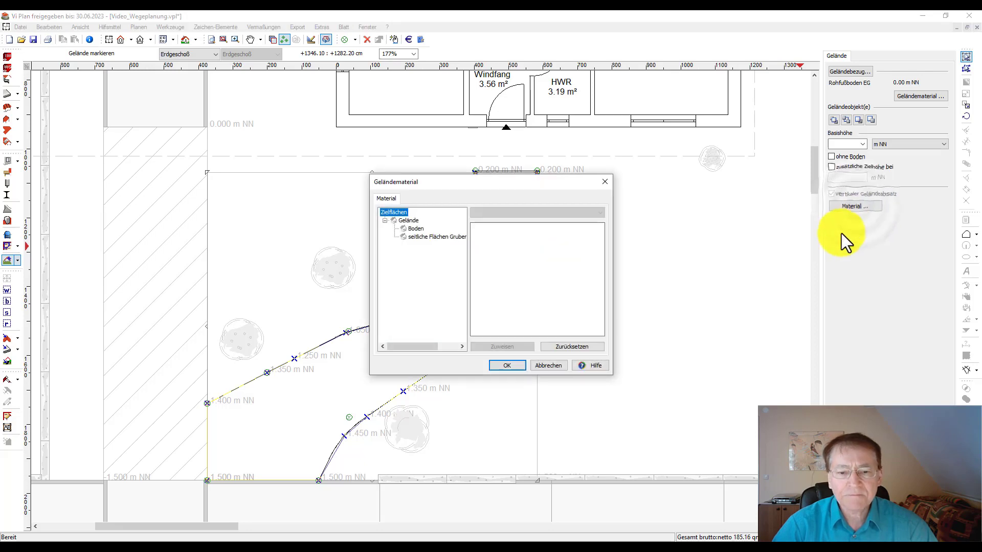
pyautogui.click(402, 227)
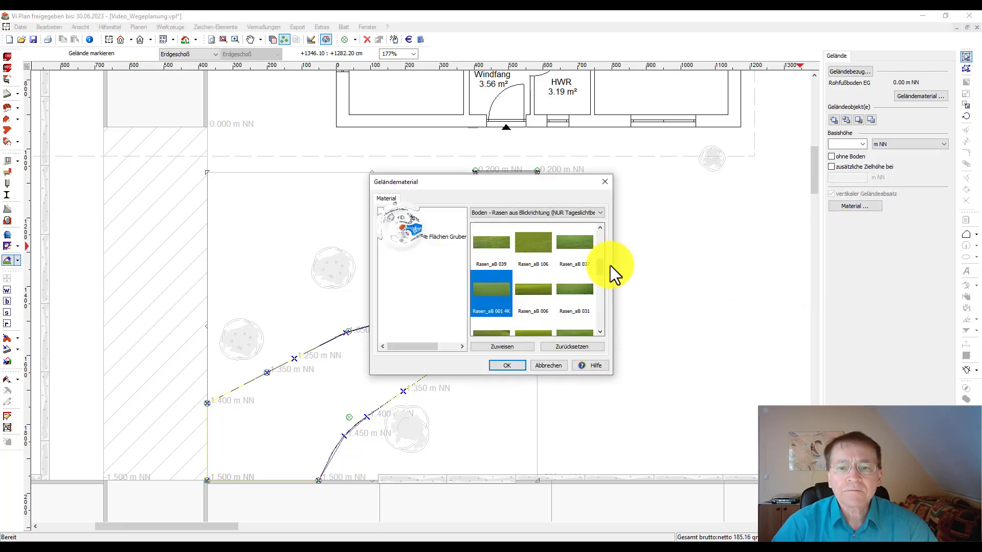
pyautogui.click(602, 213)
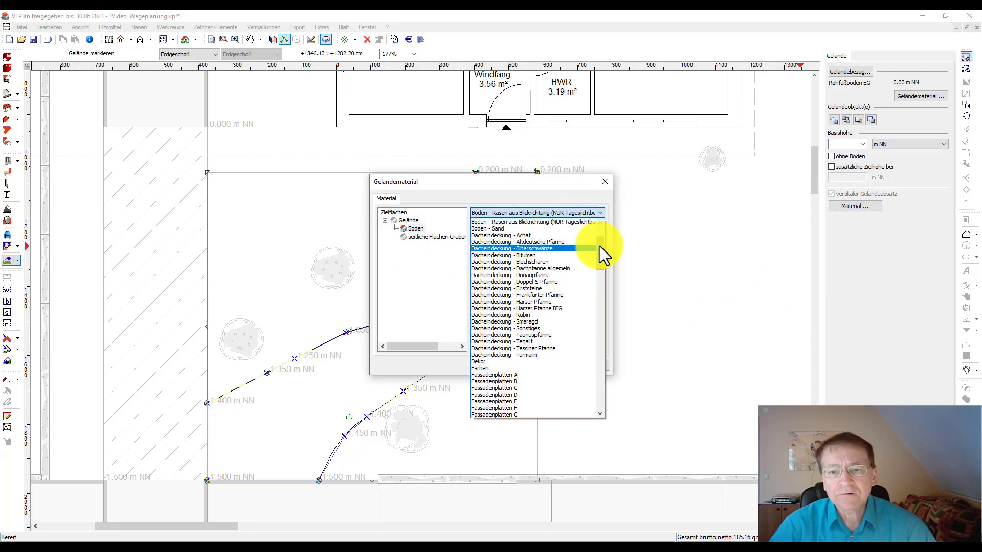
pyautogui.moveTo(599, 246); pyautogui.dragTo(592, 306)
pyautogui.click(593, 291)
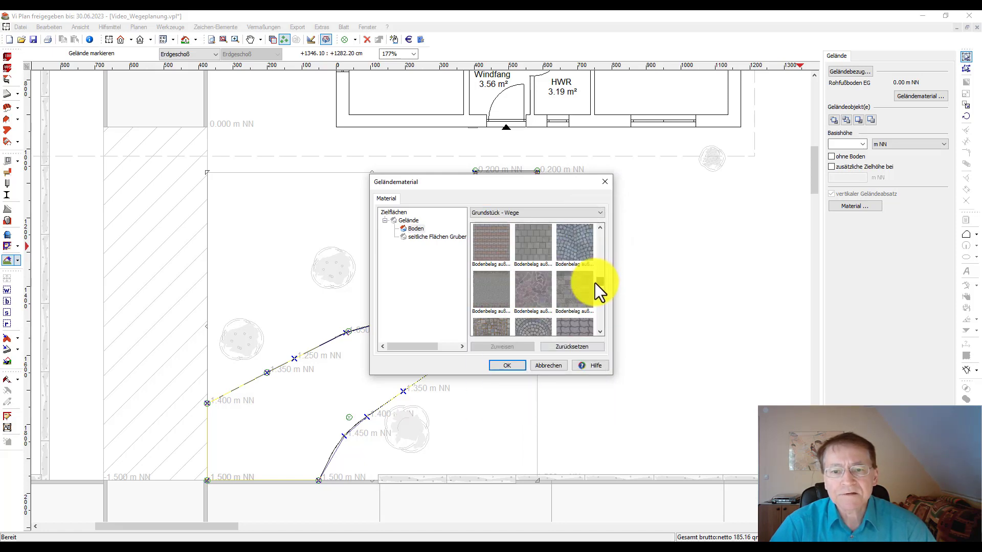
pyautogui.click(587, 297)
# - Confirm the paving material and generate the 3D view of the graded curved path
pyautogui.click(508, 367)
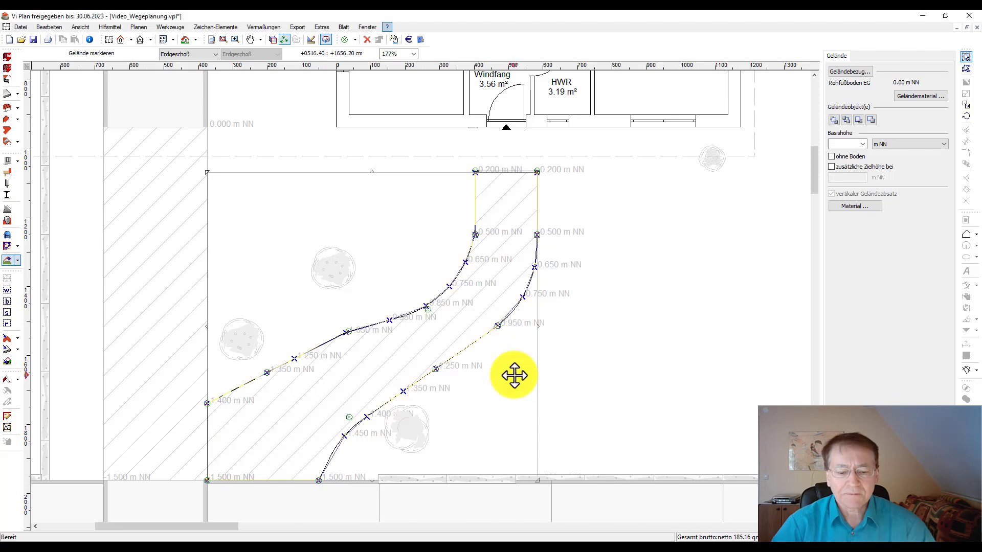
pyautogui.click(188, 41)
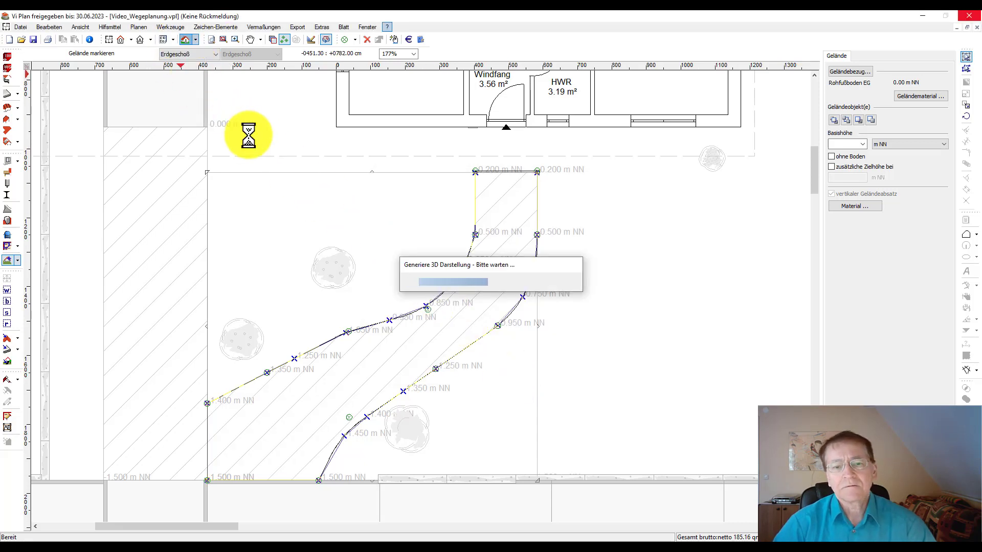